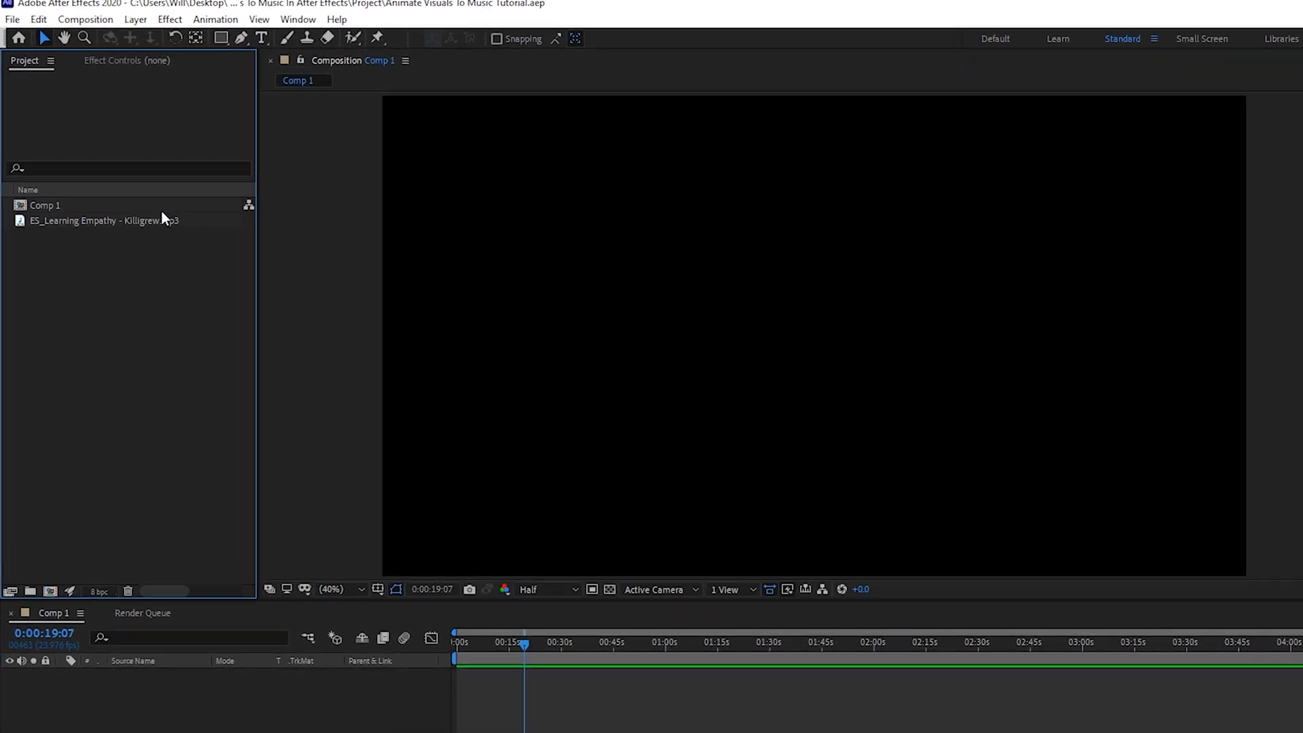
Select the imported ES_Learning Empathy music track in the Project panel.
{"action": "left_click", "coordinate": [122, 193]}
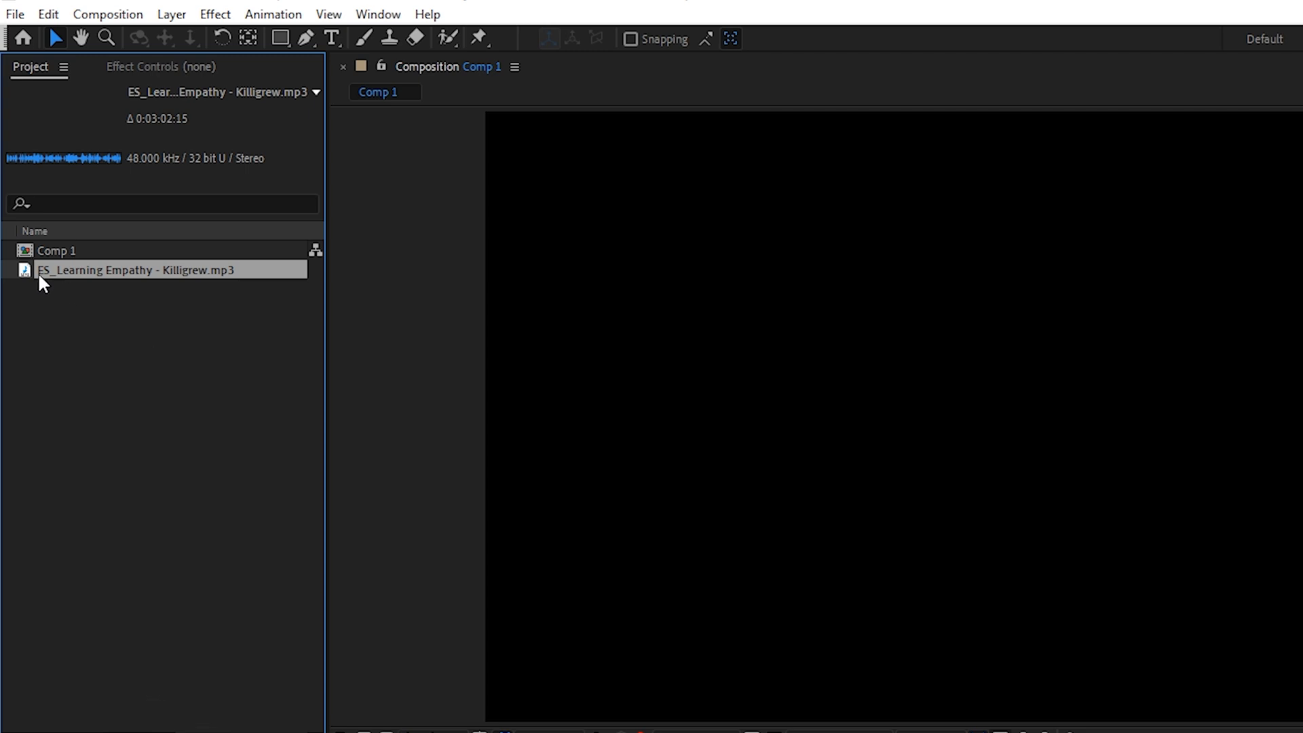
Add the mp3 to the timeline and create a new solid layer named Visualization above it.
{"action": "left_click_drag", "start_coordinate": [38, 272], "coordinate": [199, 563]}
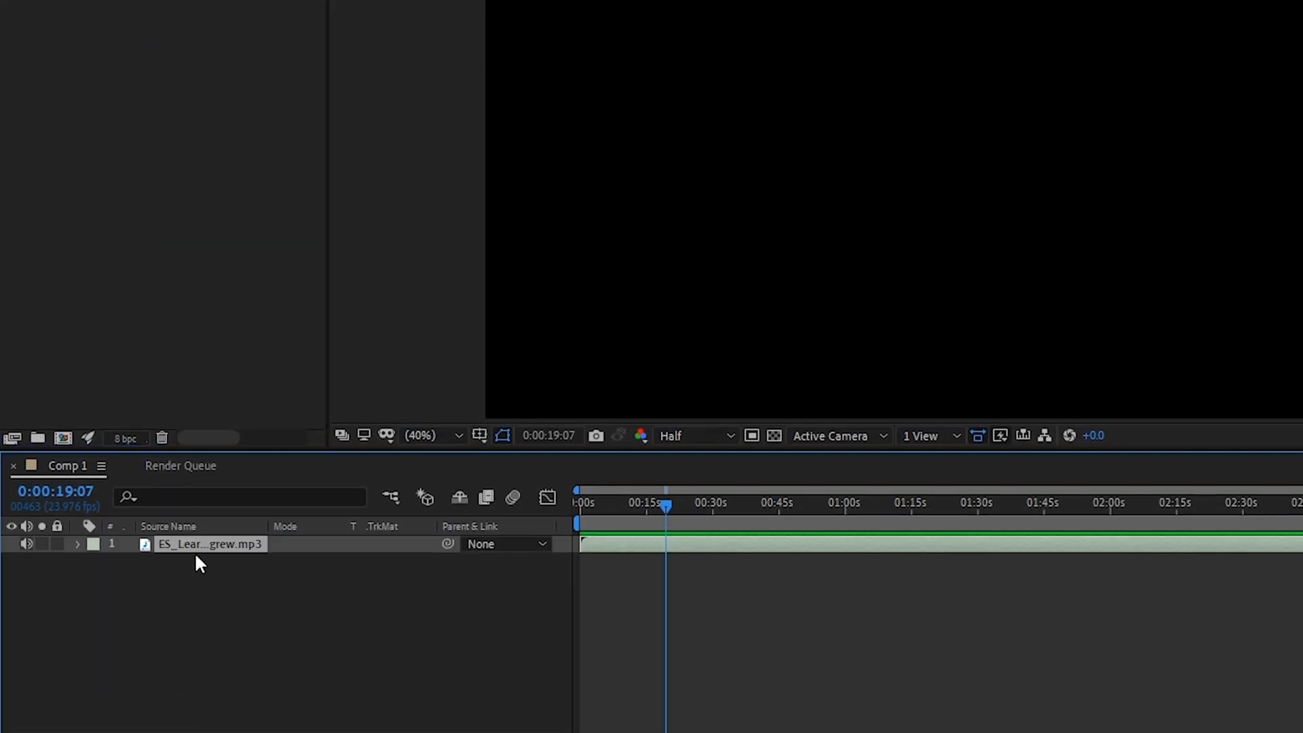
{"action": "left_click", "coordinate": [171, 16]}
{"action": "mouse_move", "coordinate": [199, 40]}
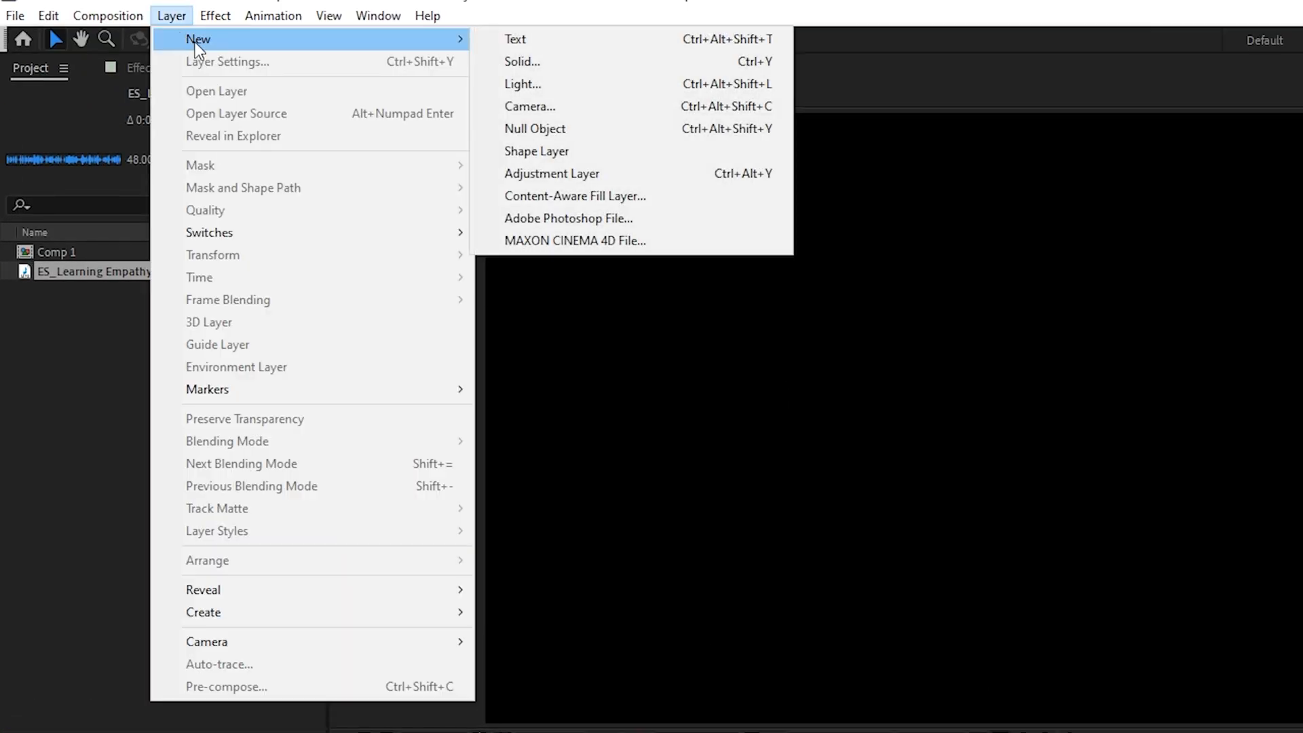
{"action": "left_click", "coordinate": [522, 61]}
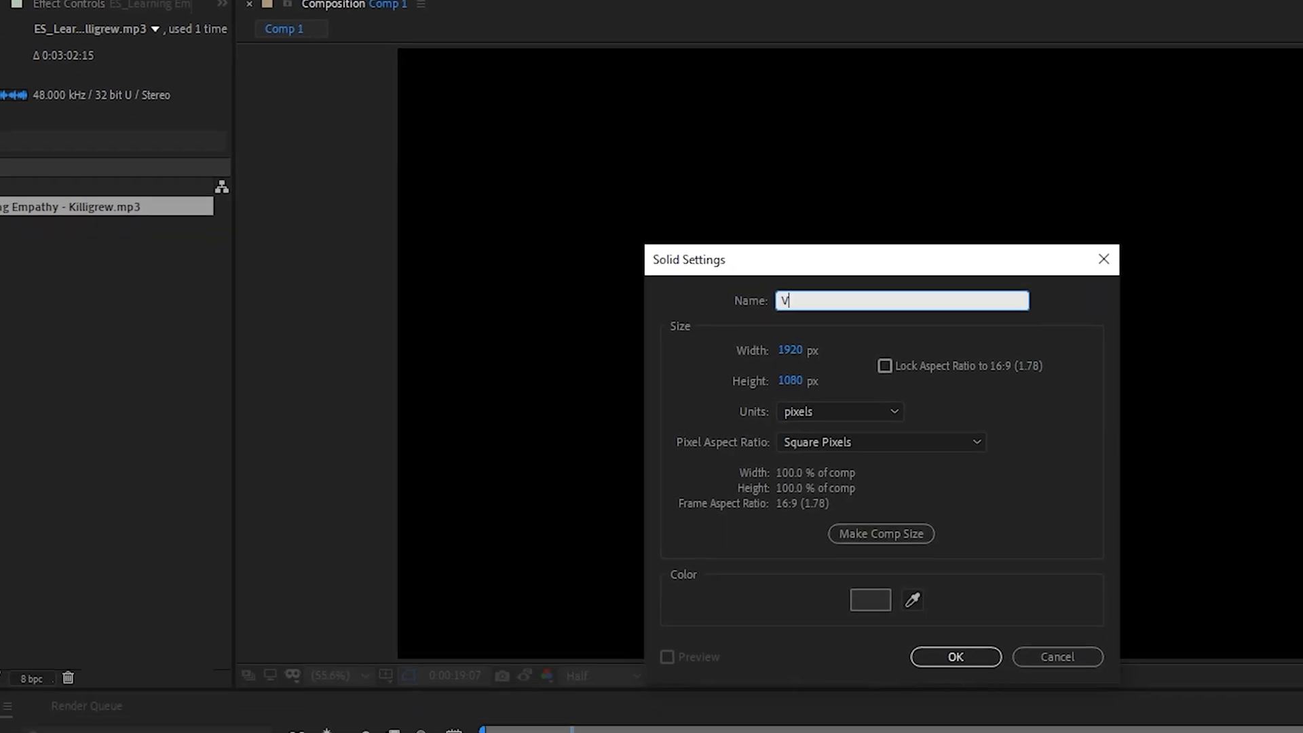
{"action": "type", "text": "Visualization"}
{"action": "left_click", "coordinate": [695, 214]}
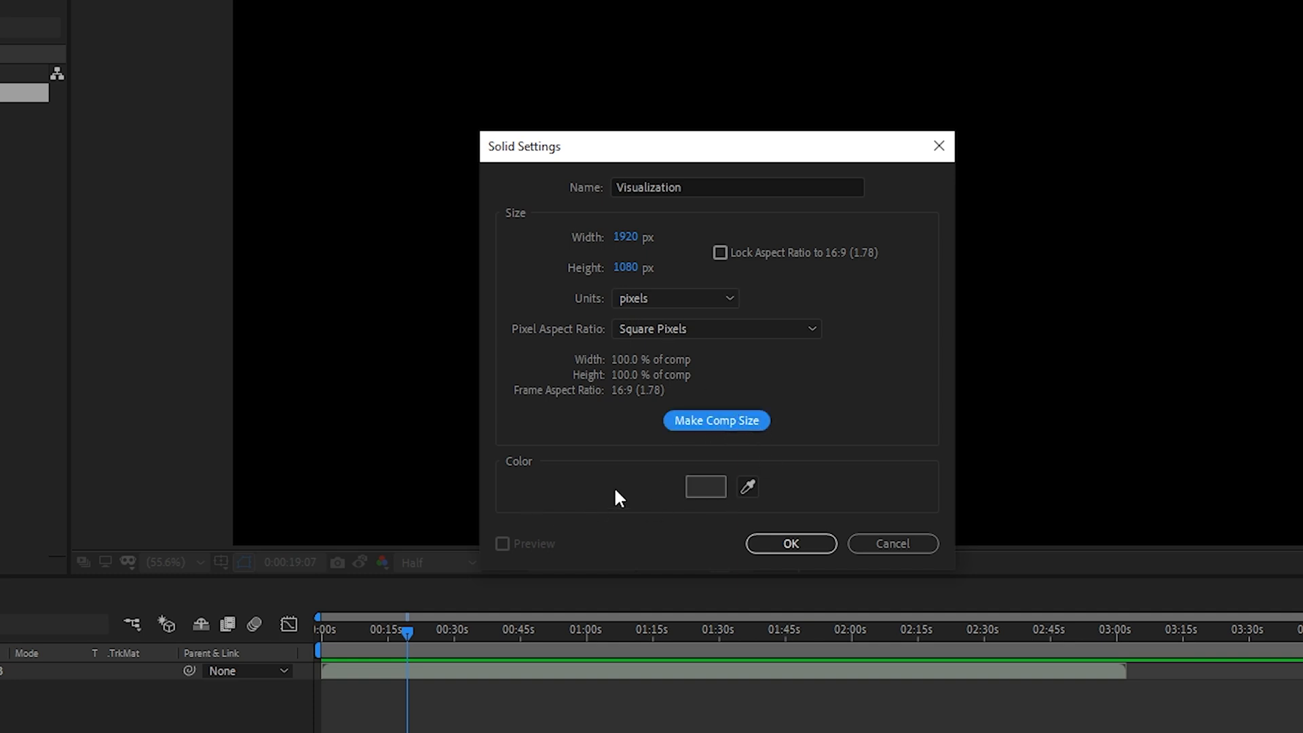
Search the effects for 'audio' and apply Audio Spectrum to the Visualization solid.
{"action": "left_click", "coordinate": [817, 541]}
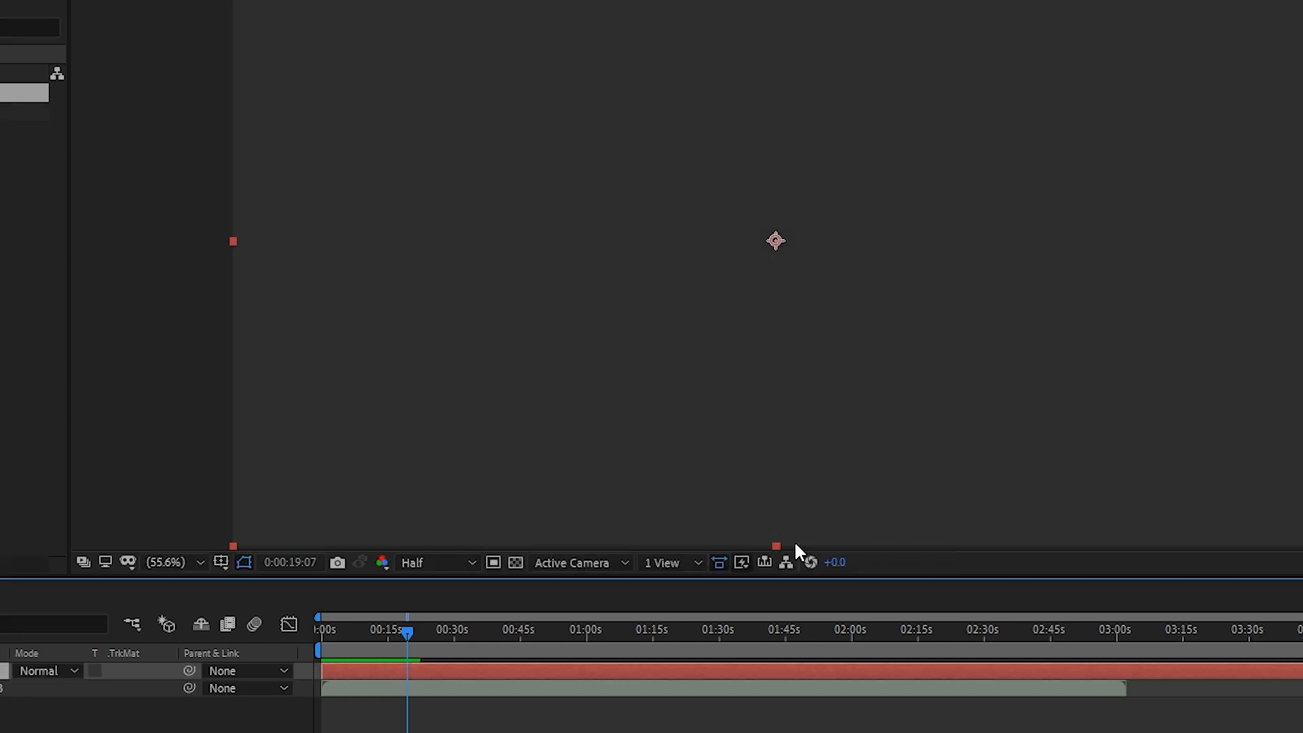
{"action": "left_click", "coordinate": [1180, 228]}
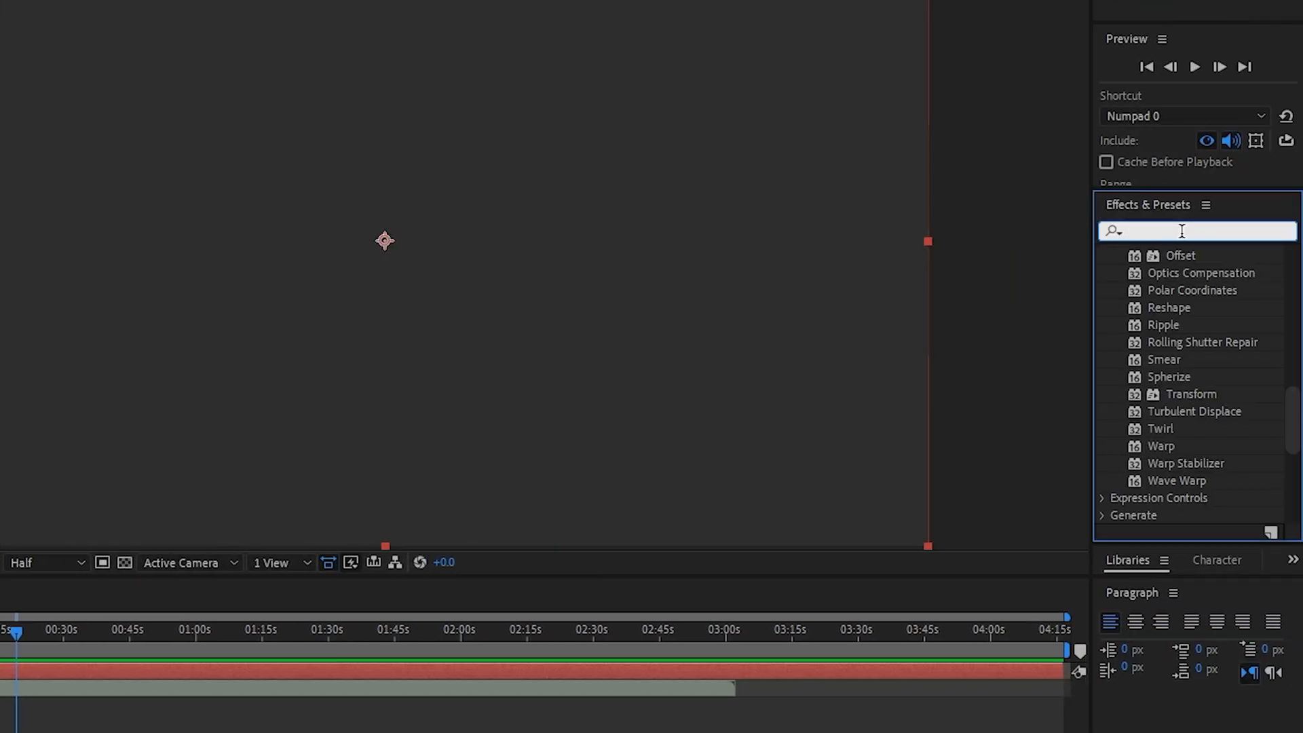
{"action": "type", "text": "audio"}
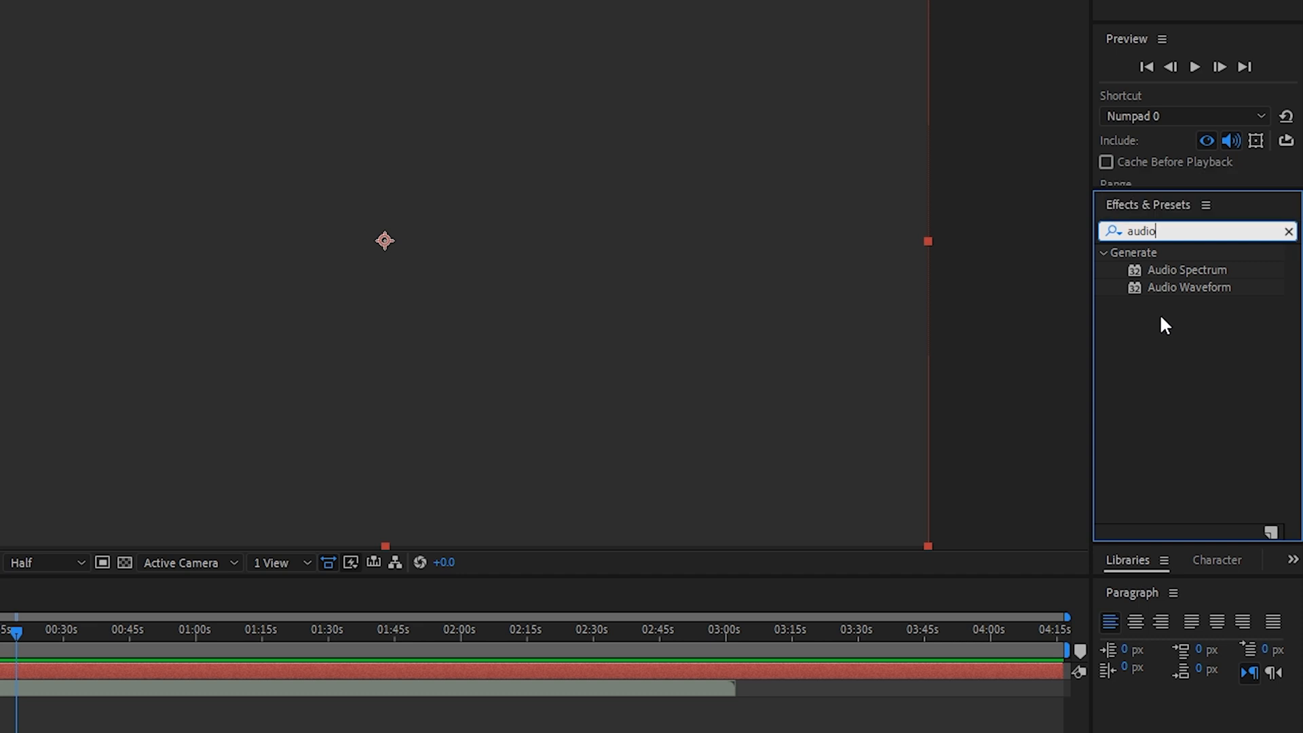
{"action": "left_click", "coordinate": [1181, 270]}
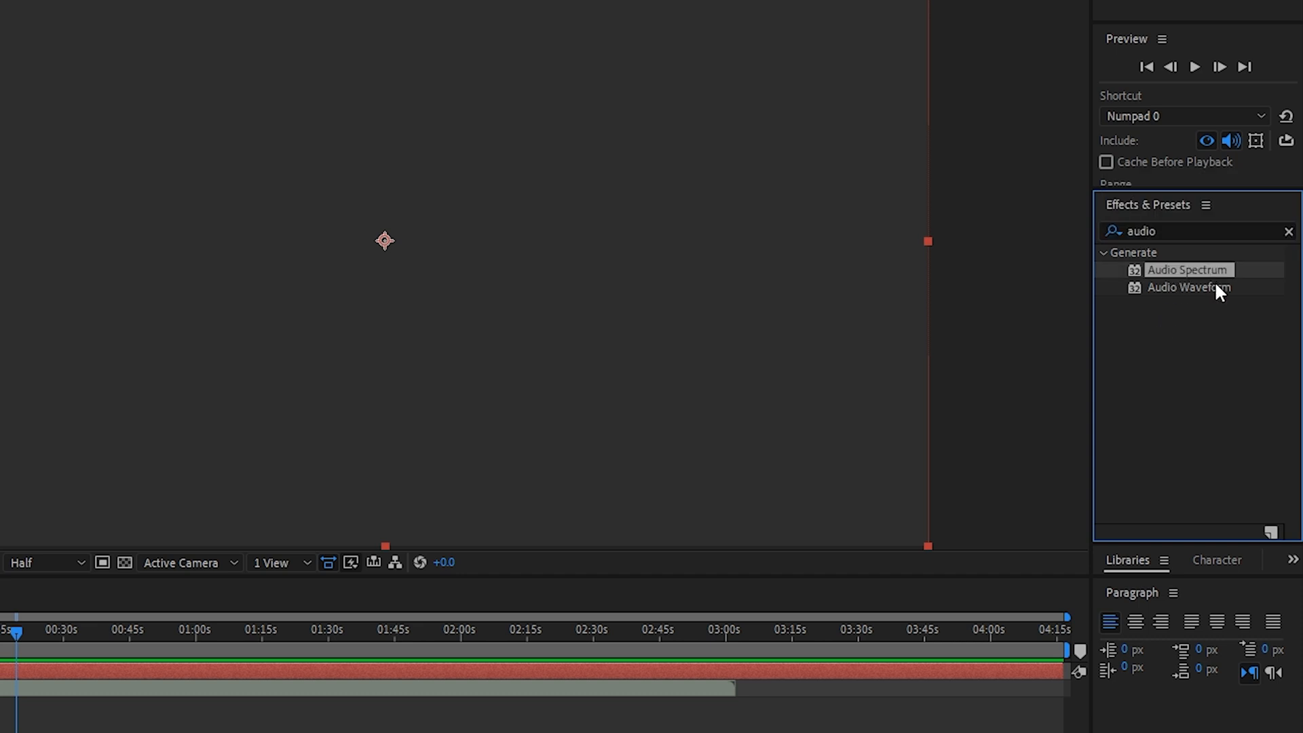
{"action": "left_click", "coordinate": [1201, 287]}
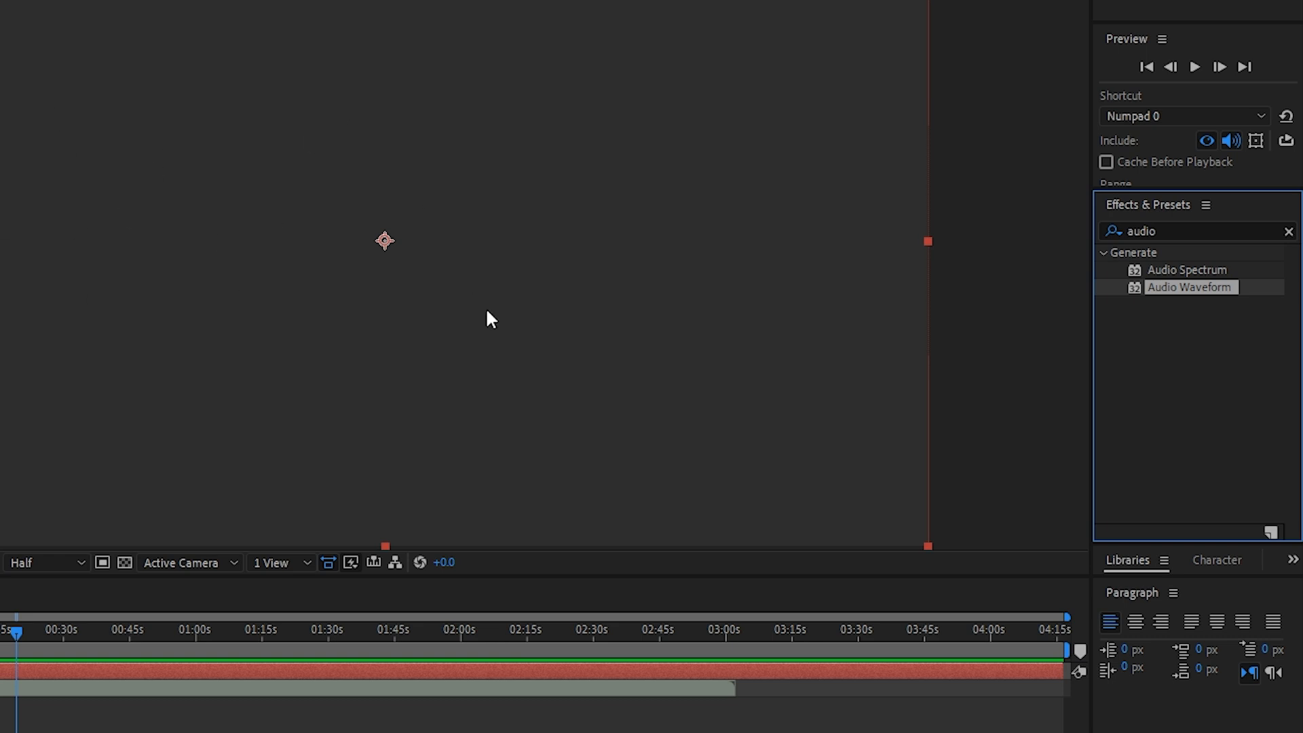
{"action": "left_click", "coordinate": [1184, 270]}
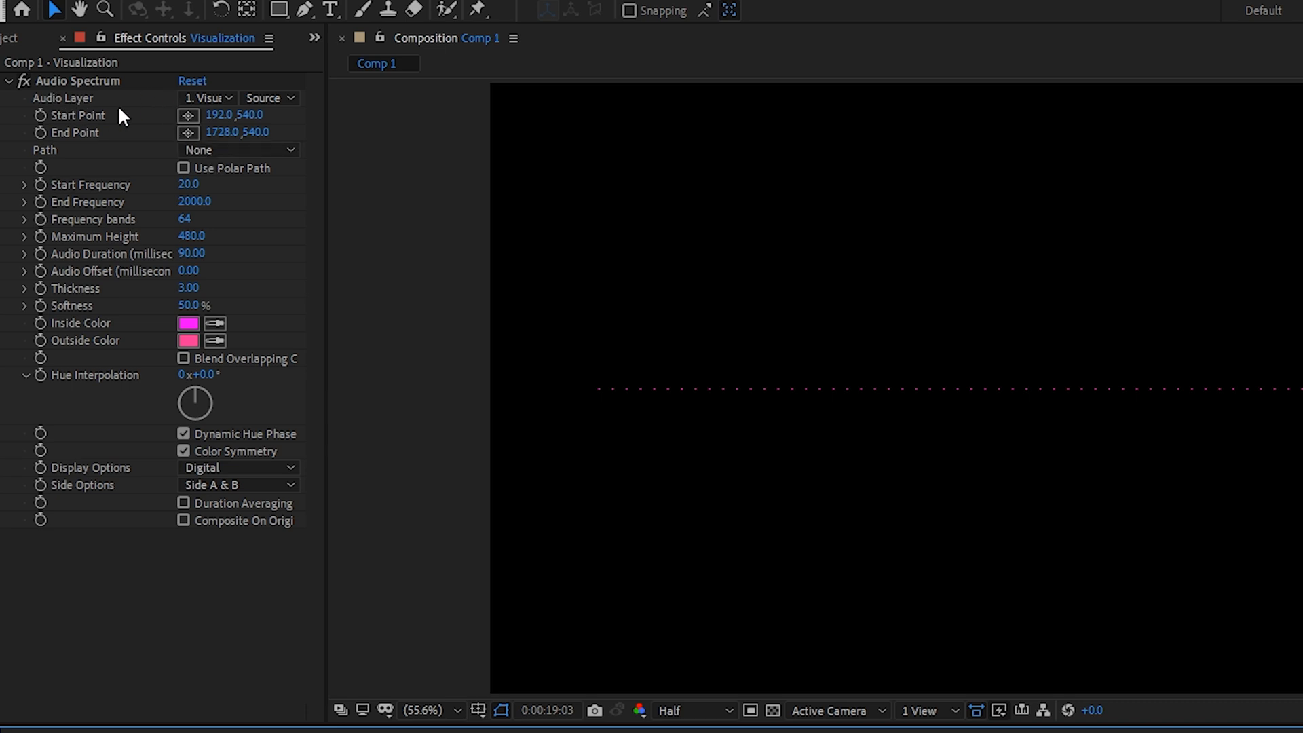
{"action": "left_click", "coordinate": [208, 97]}
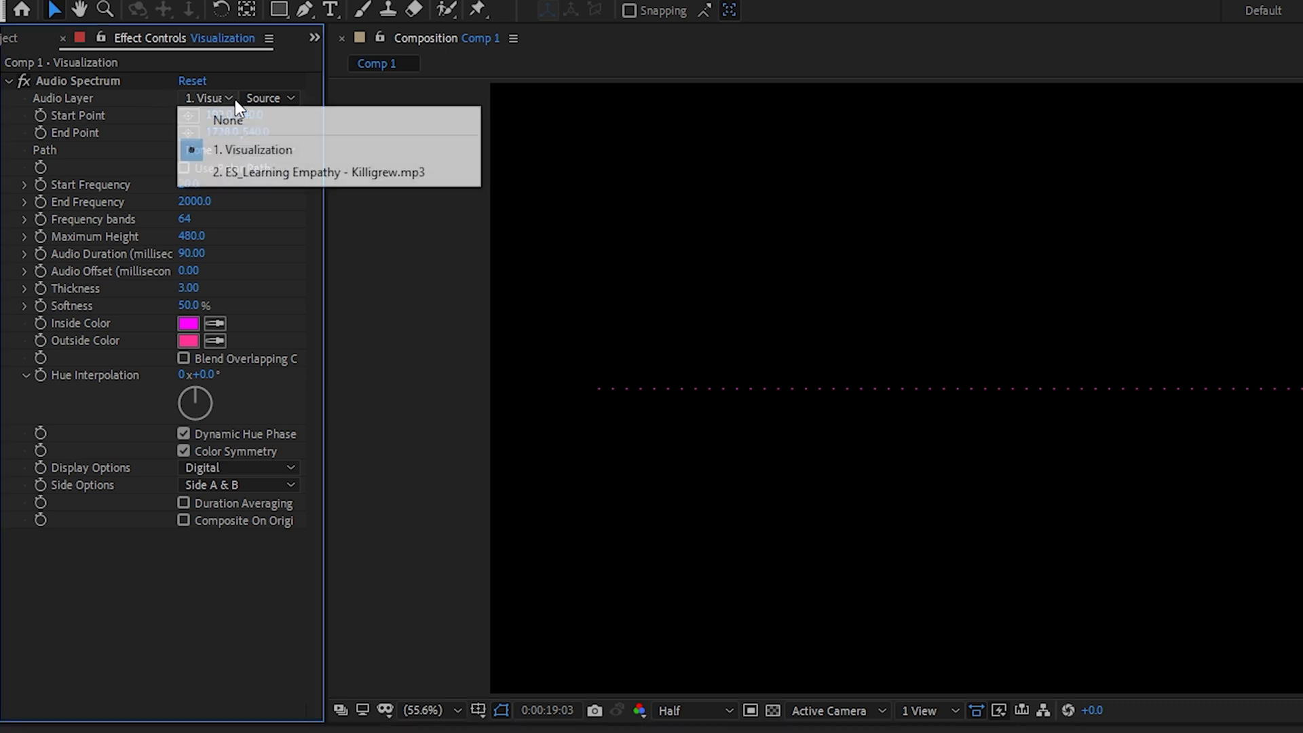
Set the spectrum's Audio Layer to the ES_Learning Empathy mp3 and preview playback.
{"action": "left_click", "coordinate": [289, 172]}
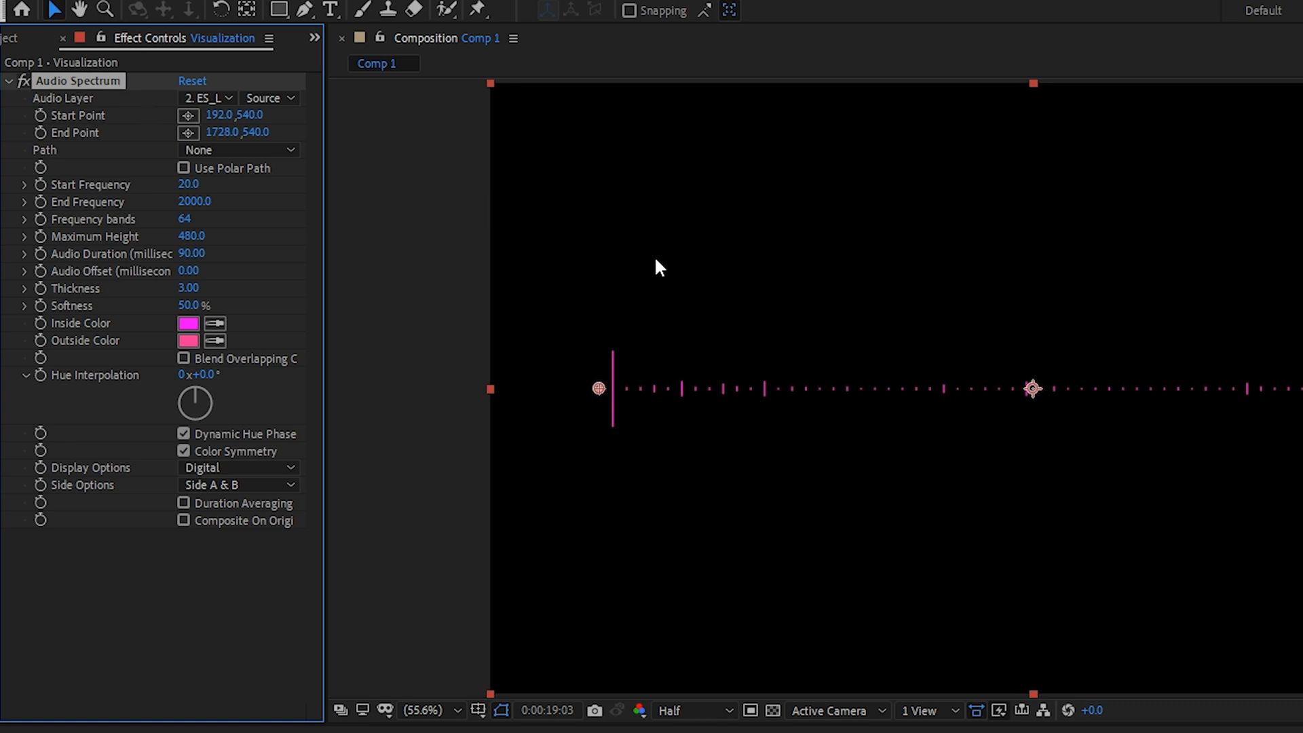
{"action": "key", "text": "space"}
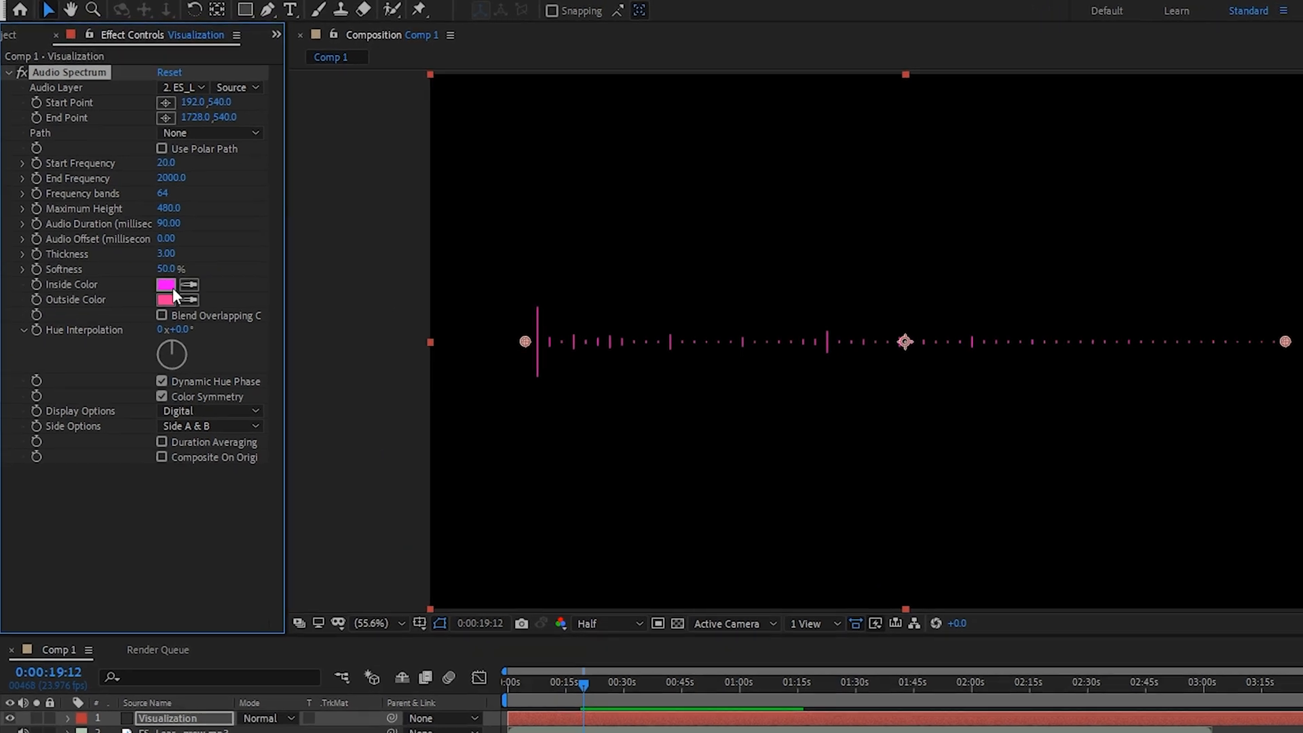
Recolour the spectrum with a red-pink Inside Color and a blue Outside Color.
{"action": "left_click", "coordinate": [179, 308]}
{"action": "left_click_drag", "start_coordinate": [947, 380], "coordinate": [949, 370]}
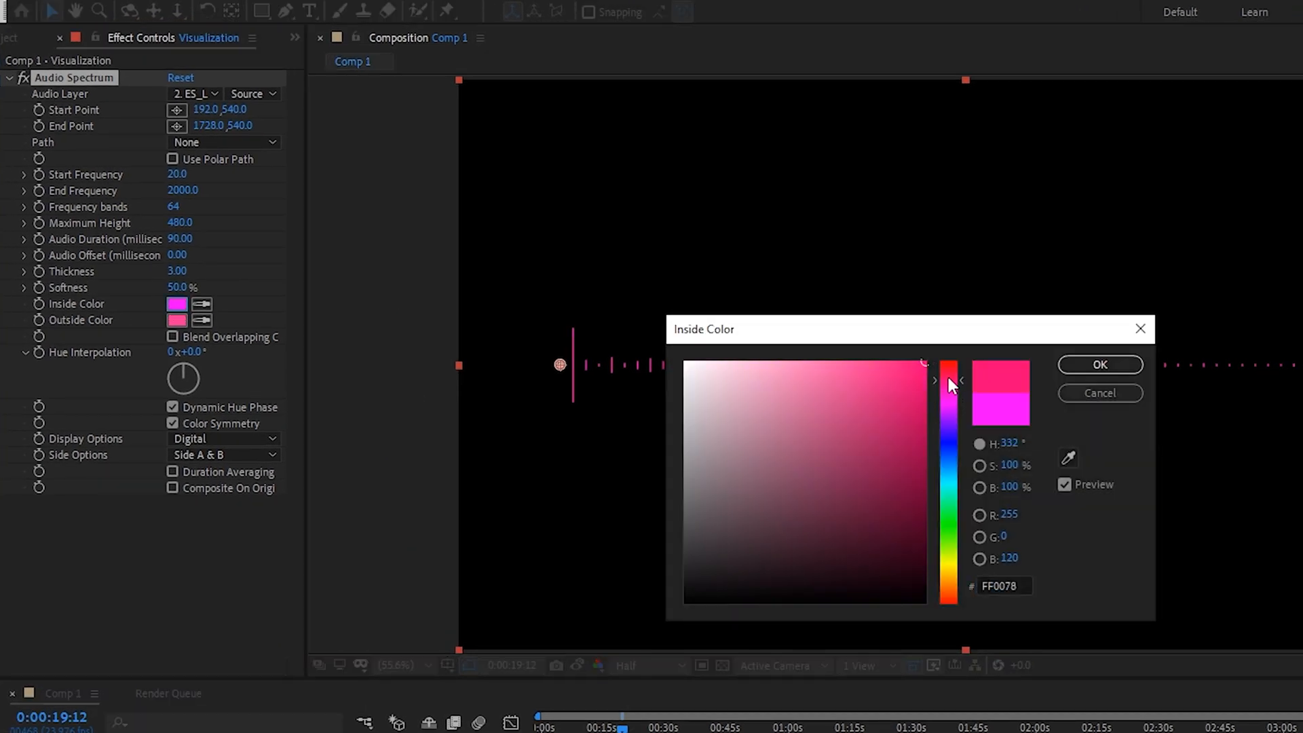
{"action": "left_click", "coordinate": [1100, 365]}
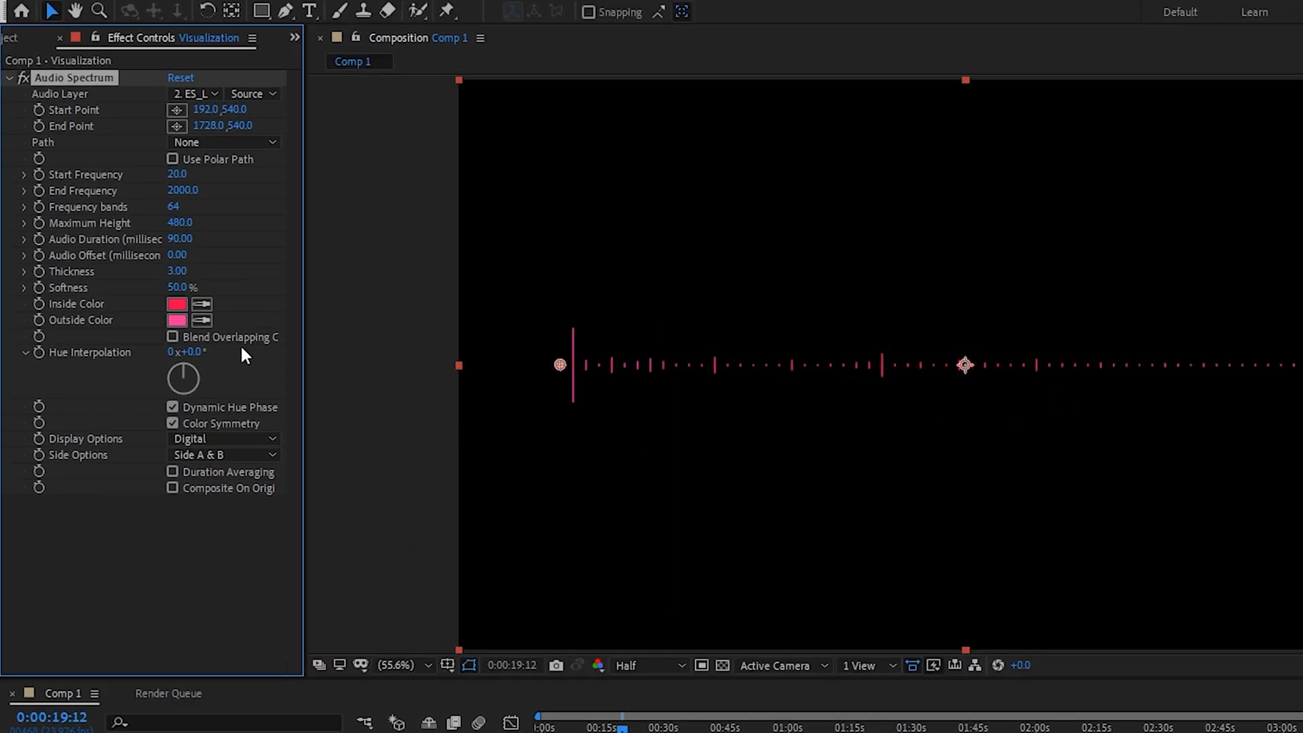
{"action": "left_click", "coordinate": [177, 321]}
{"action": "left_click_drag", "start_coordinate": [948, 379], "coordinate": [948, 445]}
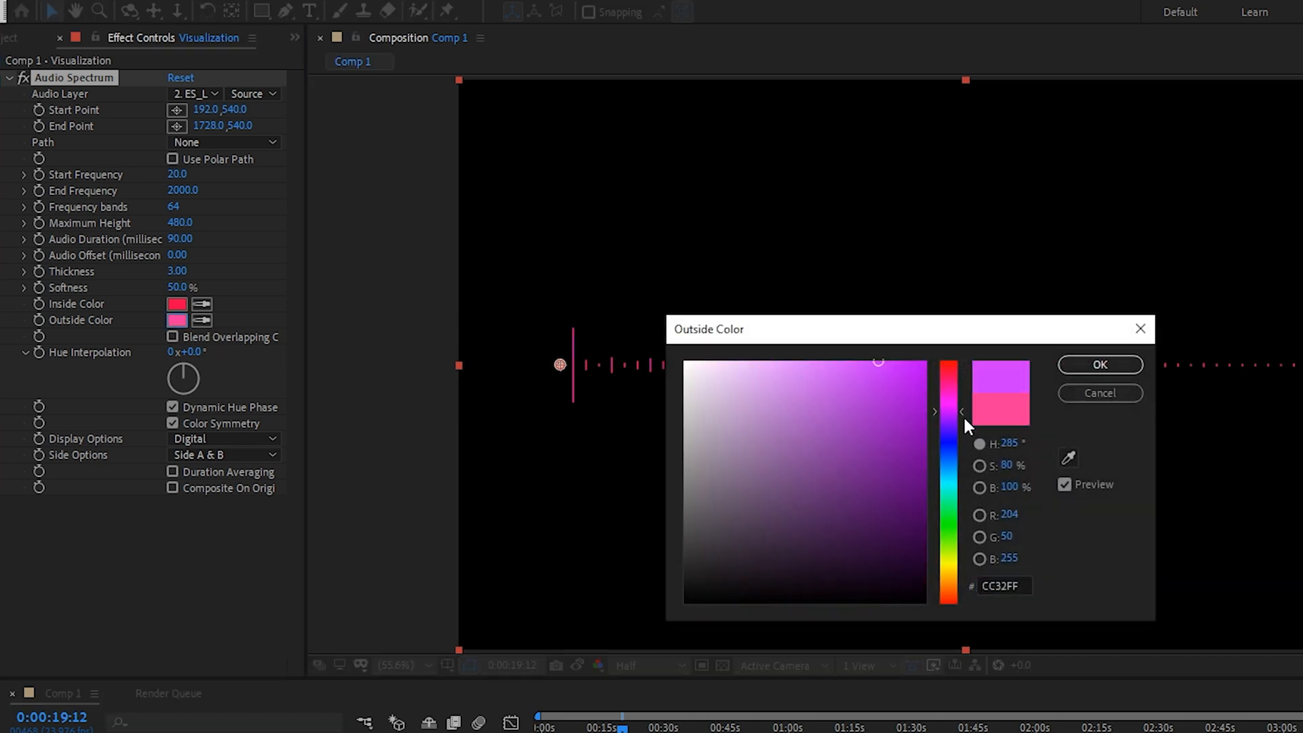
{"action": "left_click", "coordinate": [1100, 365]}
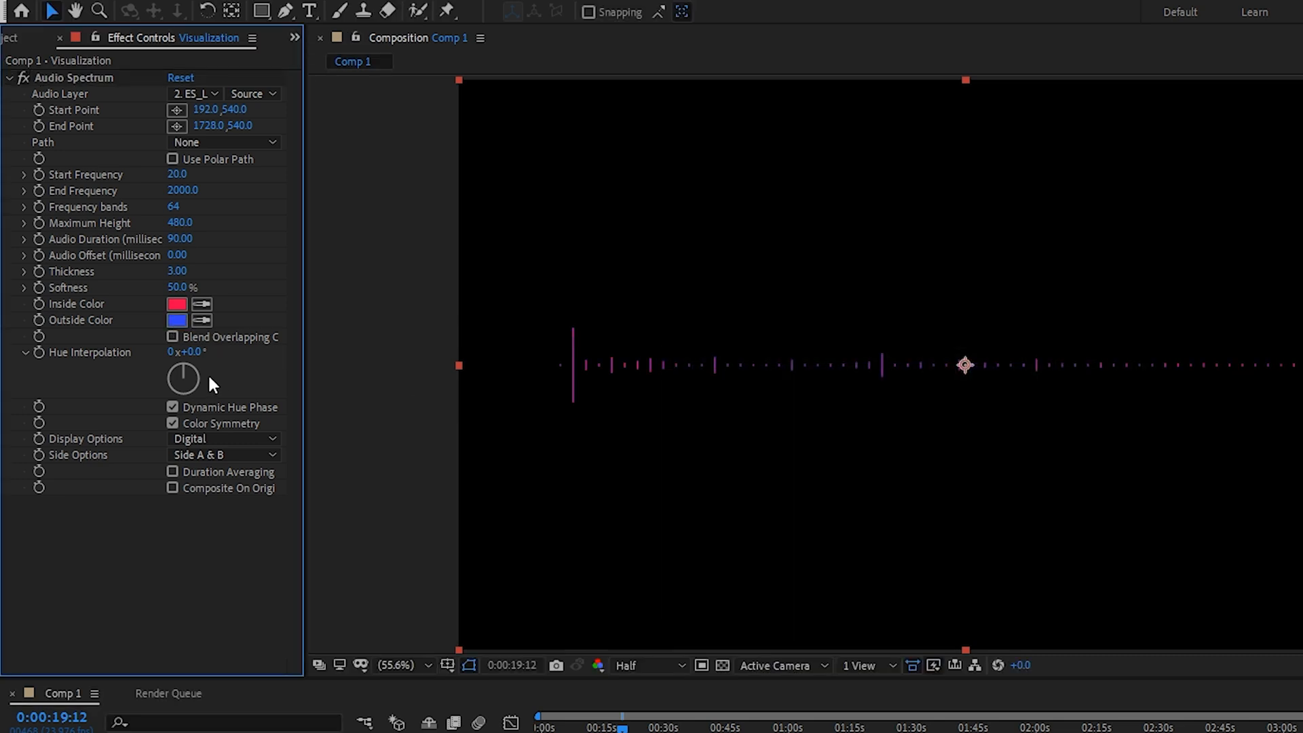
Rotate Hue Interpolation to about 0x+101° and look at the display style choices.
{"action": "left_click_drag", "start_coordinate": [193, 353], "coordinate": [290, 353]}
{"action": "left_click", "coordinate": [218, 439]}
{"action": "left_click", "coordinate": [234, 476]}
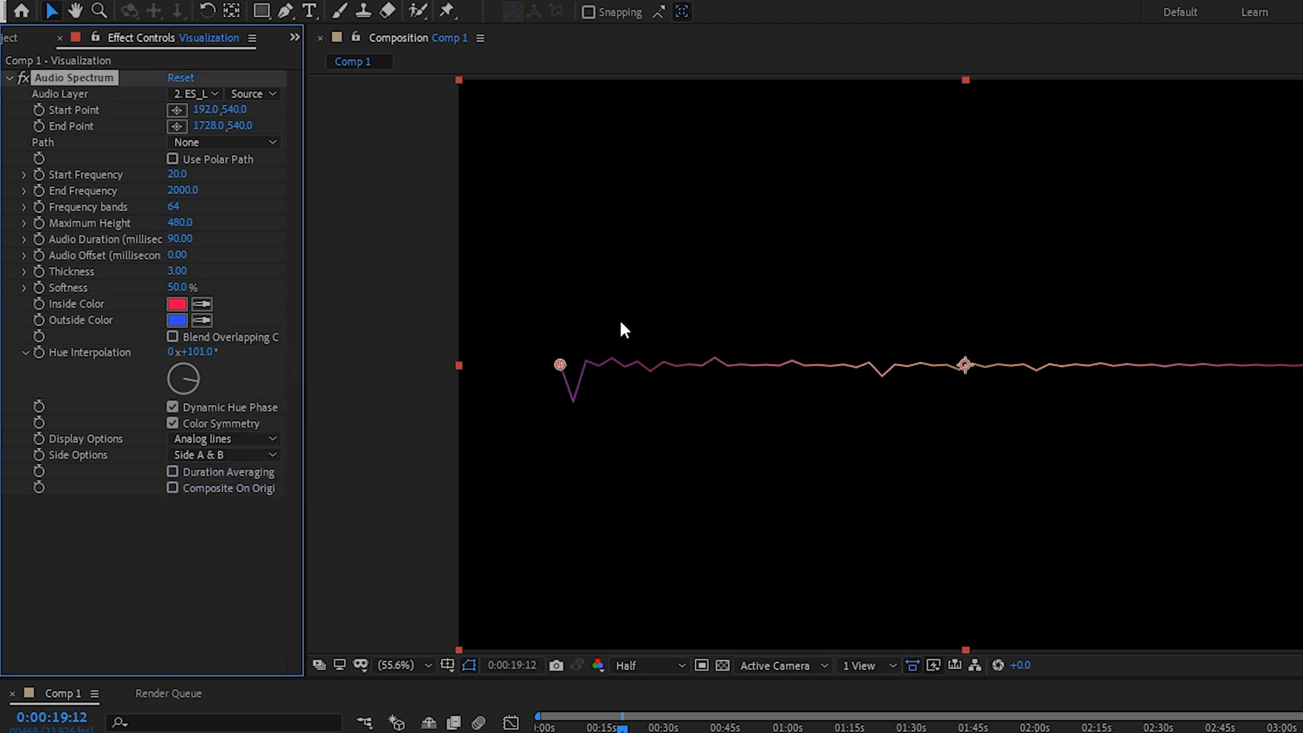
{"action": "left_click", "coordinate": [235, 438]}
{"action": "left_click", "coordinate": [231, 500]}
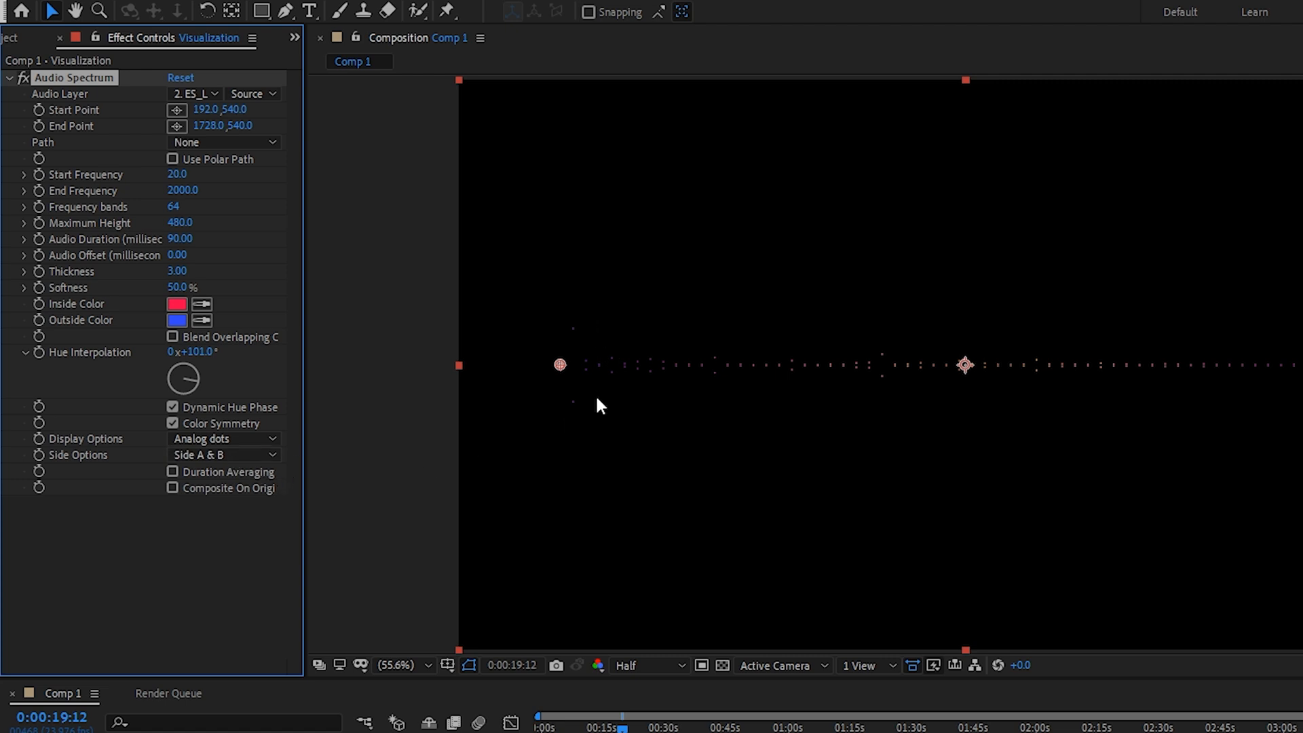
{"action": "left_click", "coordinate": [221, 456]}
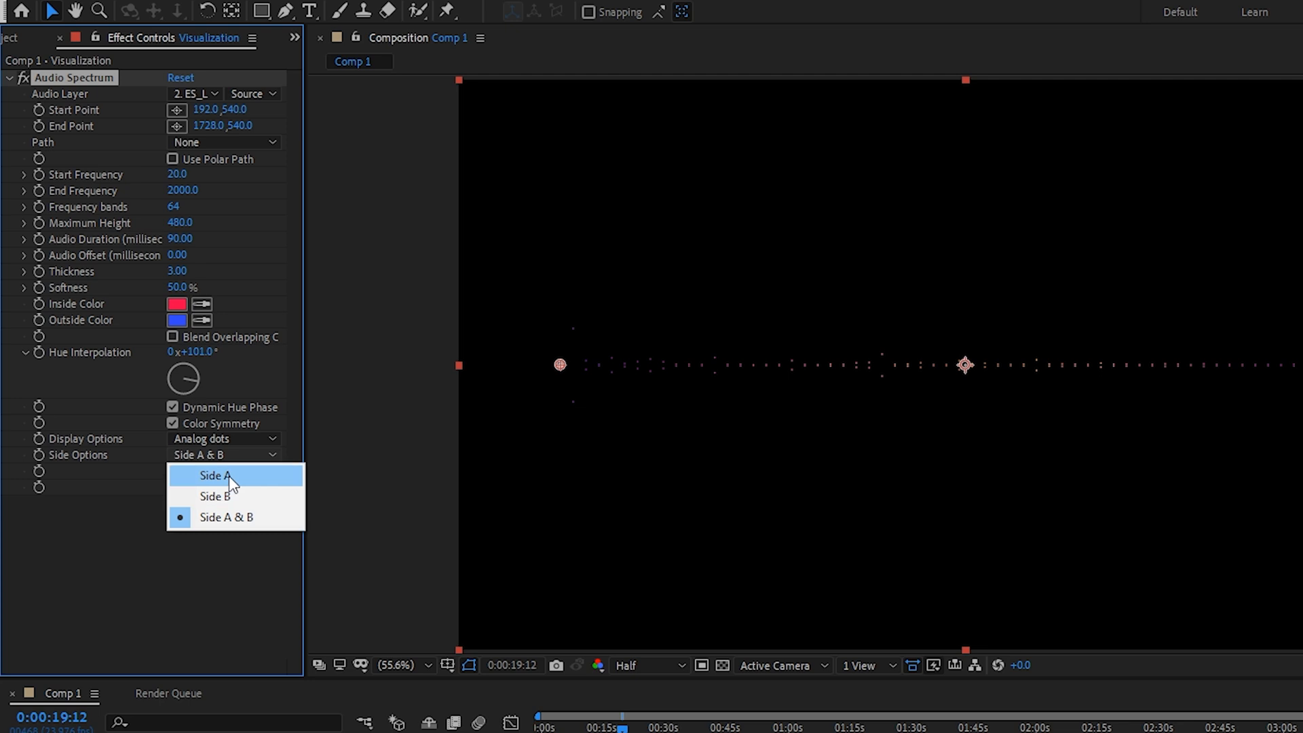
{"action": "left_click", "coordinate": [230, 475]}
{"action": "left_click", "coordinate": [224, 456]}
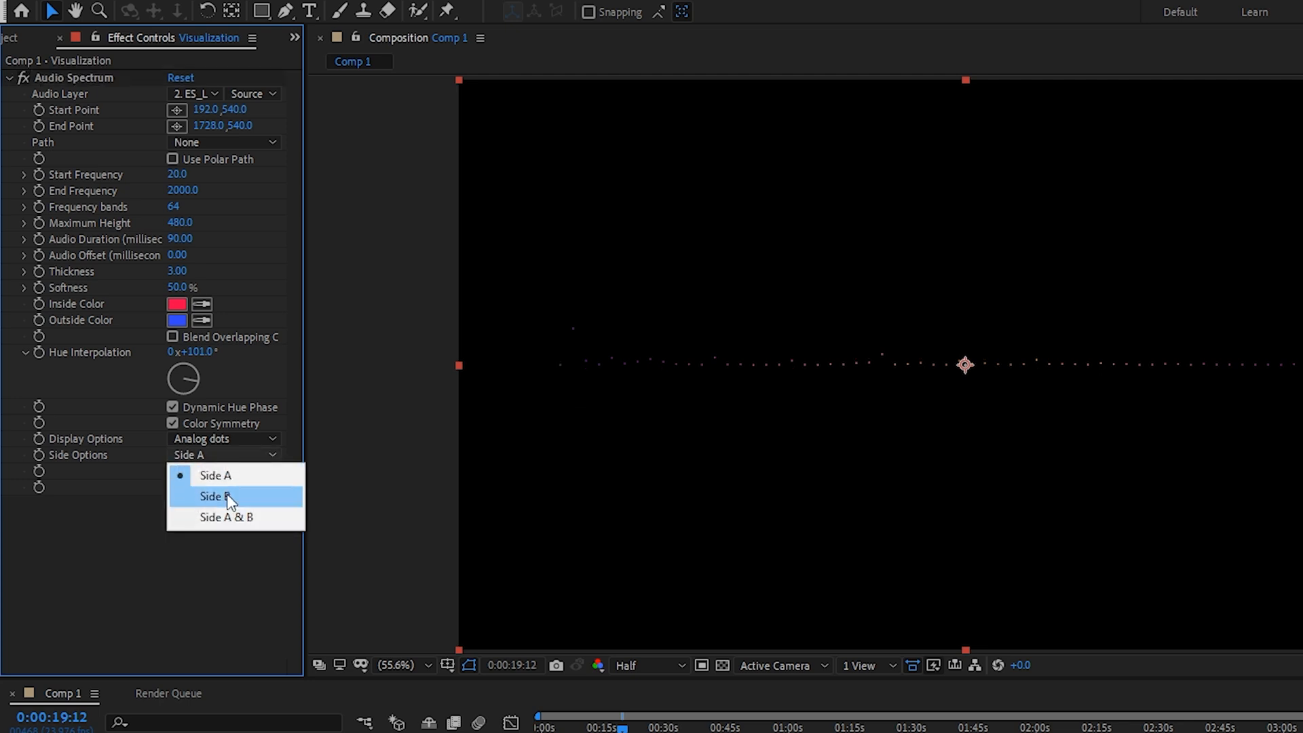
{"action": "left_click", "coordinate": [226, 492]}
{"action": "left_click", "coordinate": [223, 456]}
{"action": "left_click", "coordinate": [222, 515]}
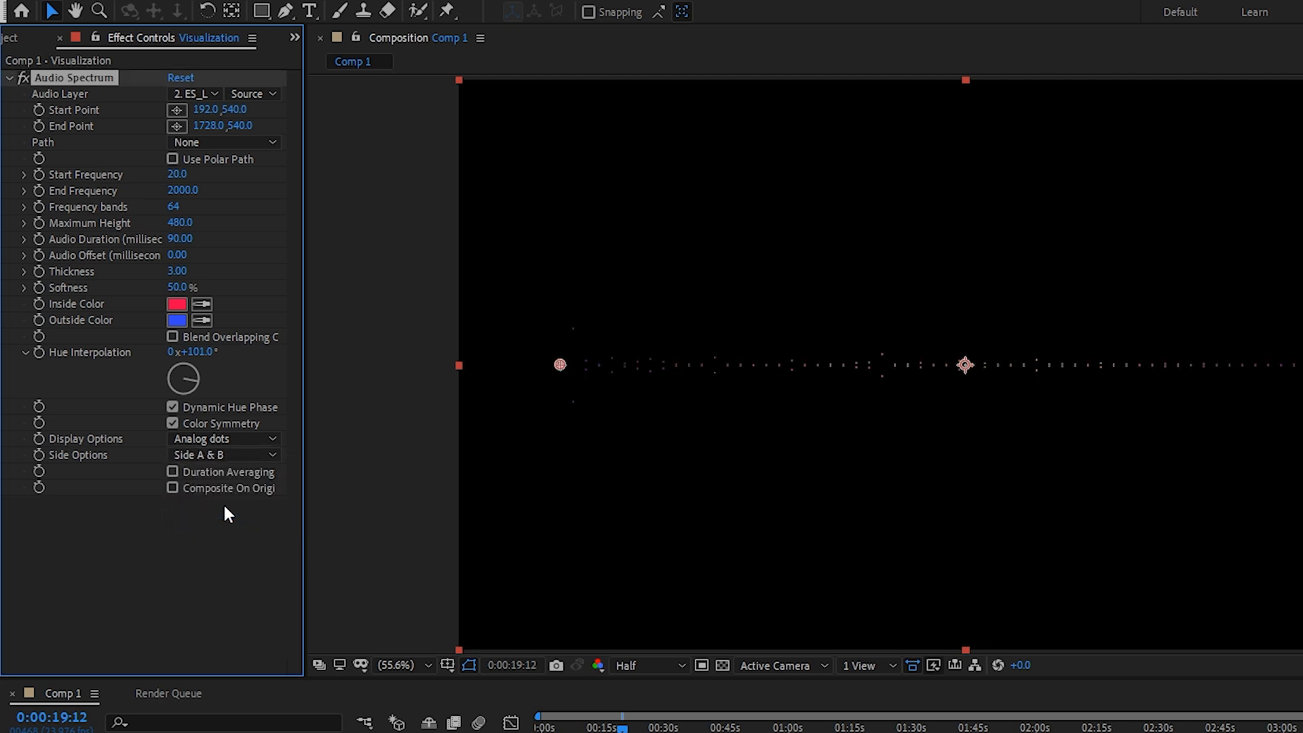
{"action": "left_click", "coordinate": [221, 439]}
{"action": "left_click", "coordinate": [216, 459]}
Scrub End Frequency to 5000, Maximum Height to 7020, Frequency bands to 117 and Thickness to 6.60.
{"action": "left_click", "coordinate": [183, 191]}
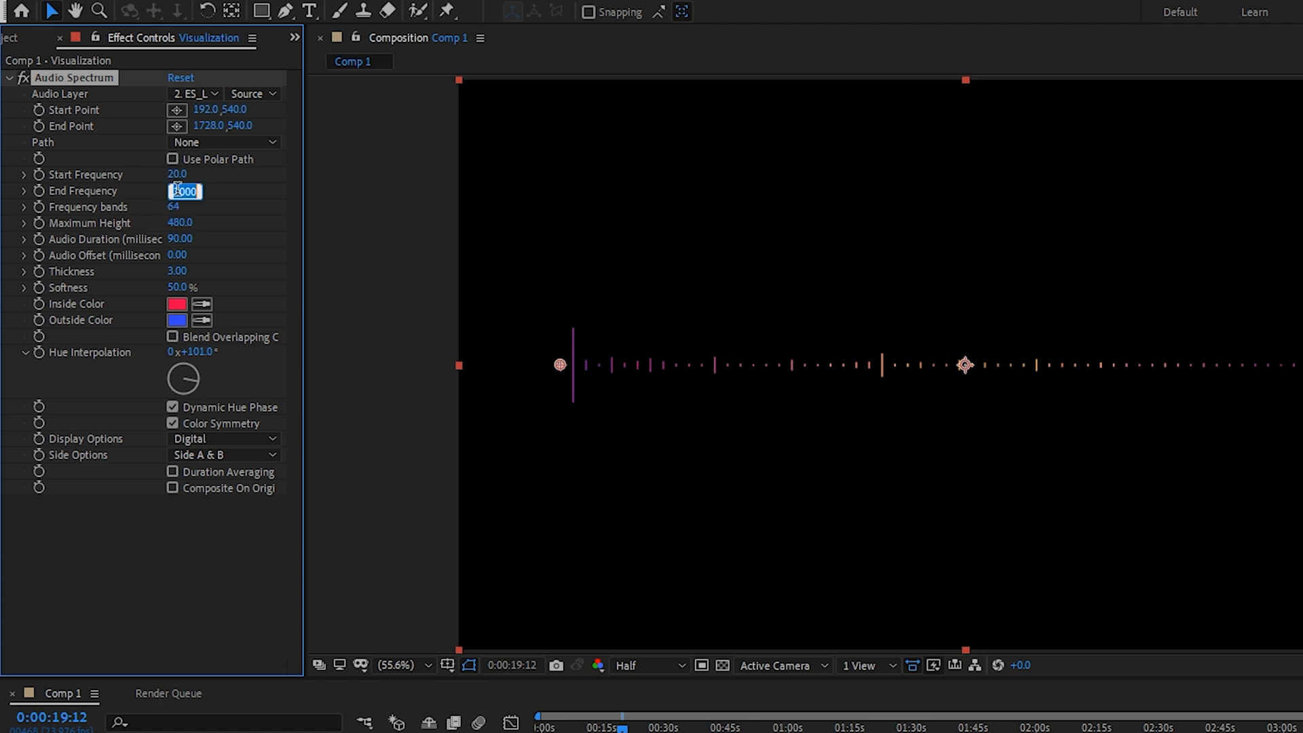
{"action": "left_click", "coordinate": [226, 194]}
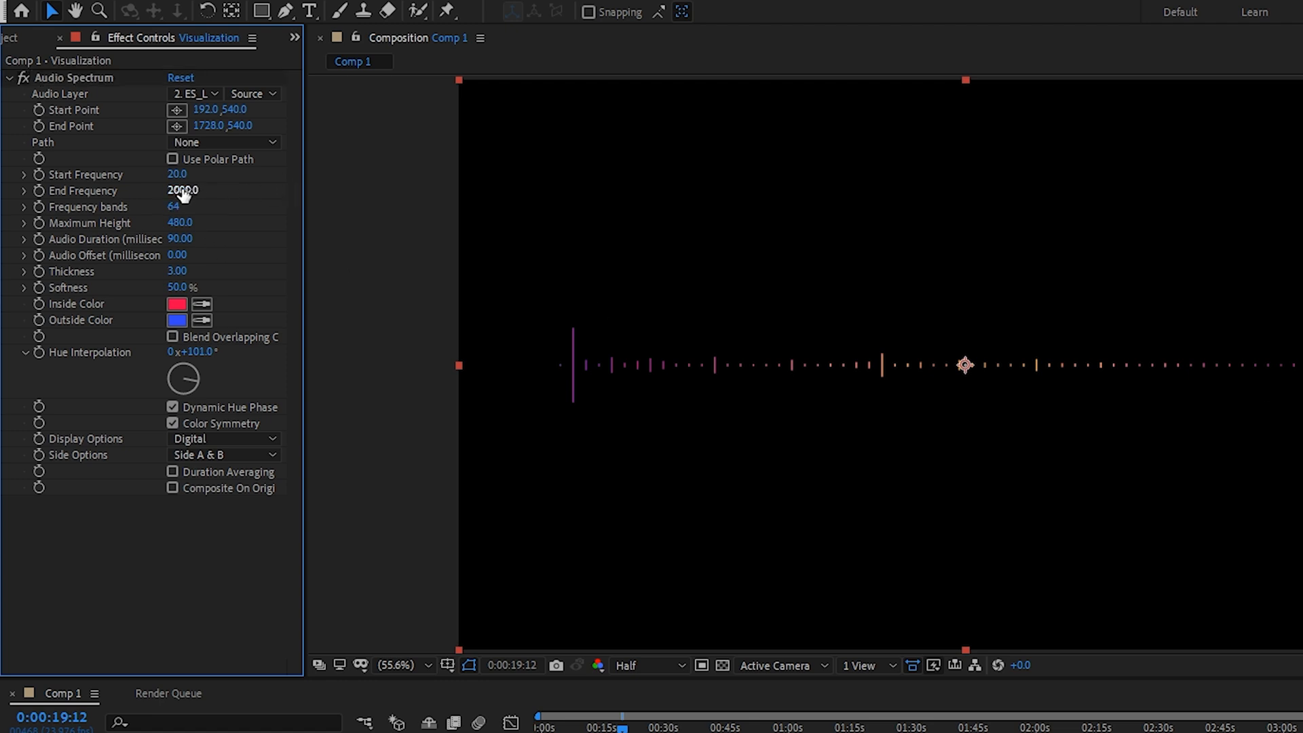
{"action": "left_click_drag", "start_coordinate": [183, 191], "coordinate": [211, 190]}
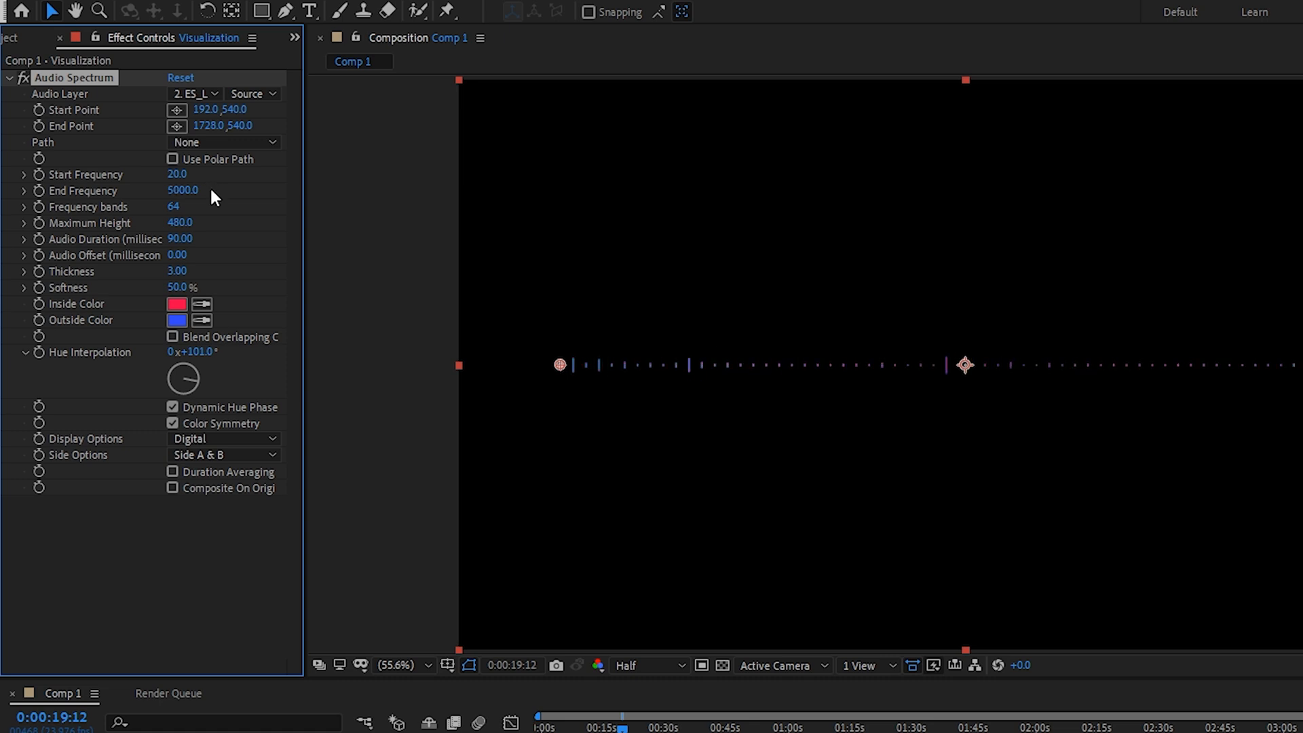
{"action": "left_click_drag", "start_coordinate": [179, 222], "coordinate": [765, 197]}
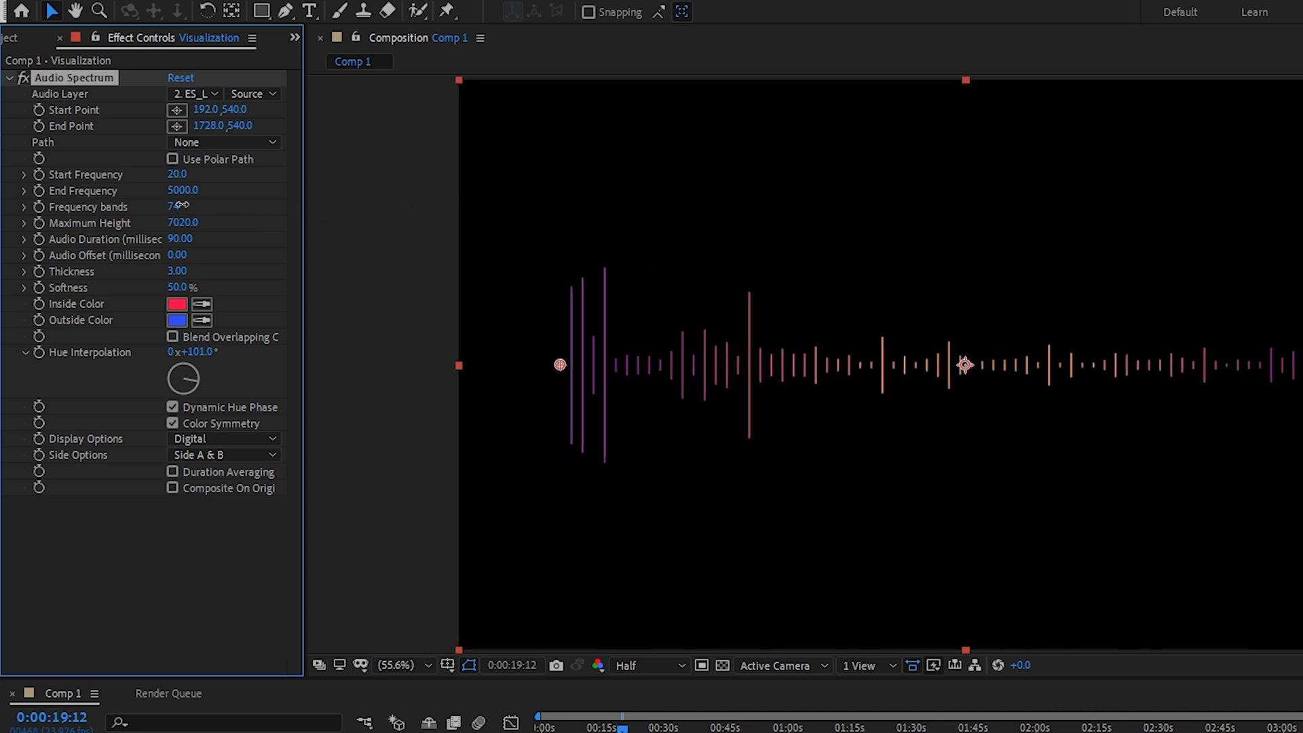
{"action": "left_click_drag", "start_coordinate": [175, 206], "coordinate": [226, 208]}
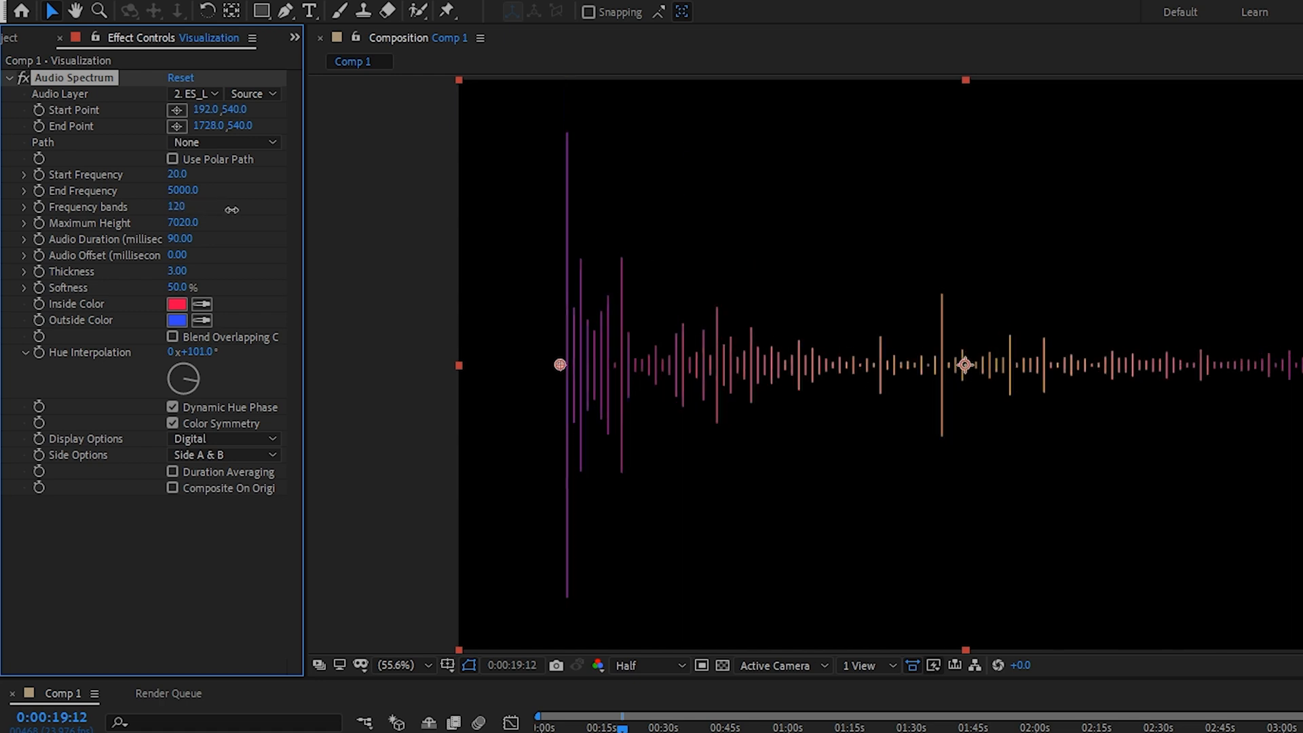
{"action": "left_click_drag", "start_coordinate": [178, 271], "coordinate": [208, 267]}
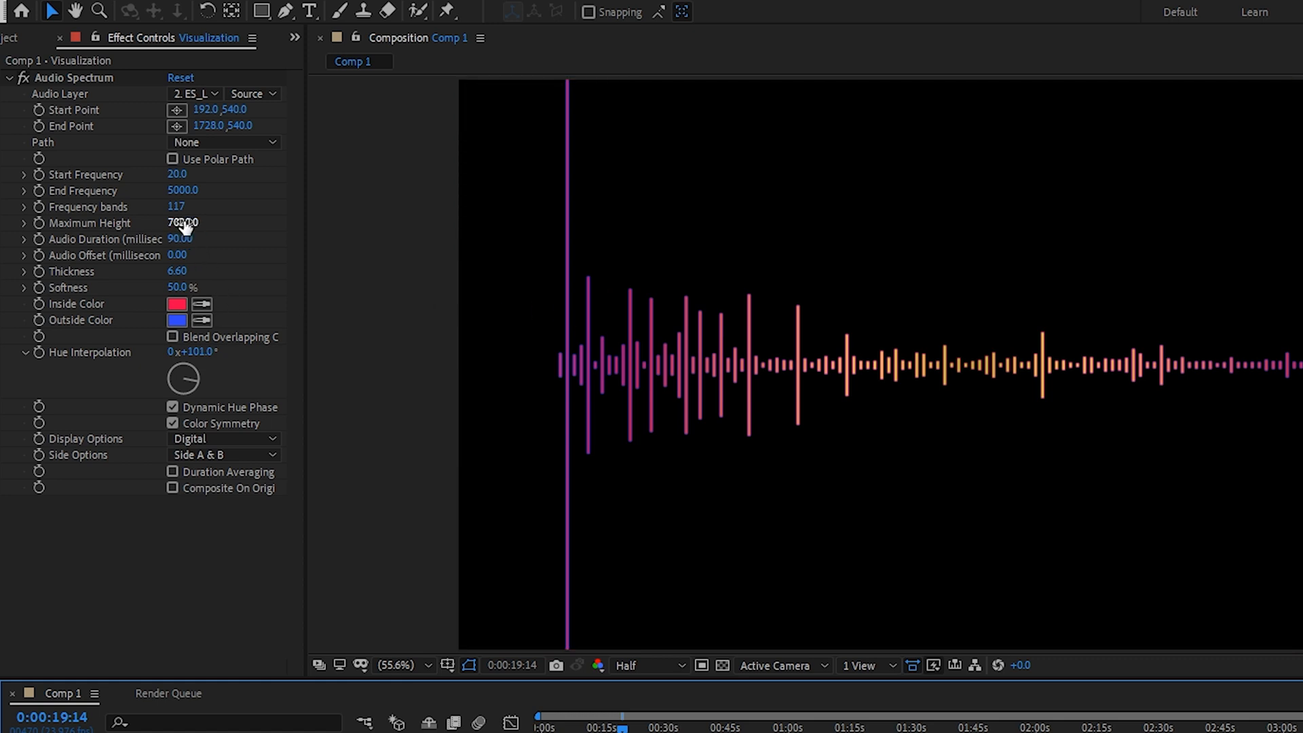
Lower Maximum Height and try Start Frequency 5 with End Frequency 450.
{"action": "left_click_drag", "start_coordinate": [183, 223], "coordinate": [4, 237]}
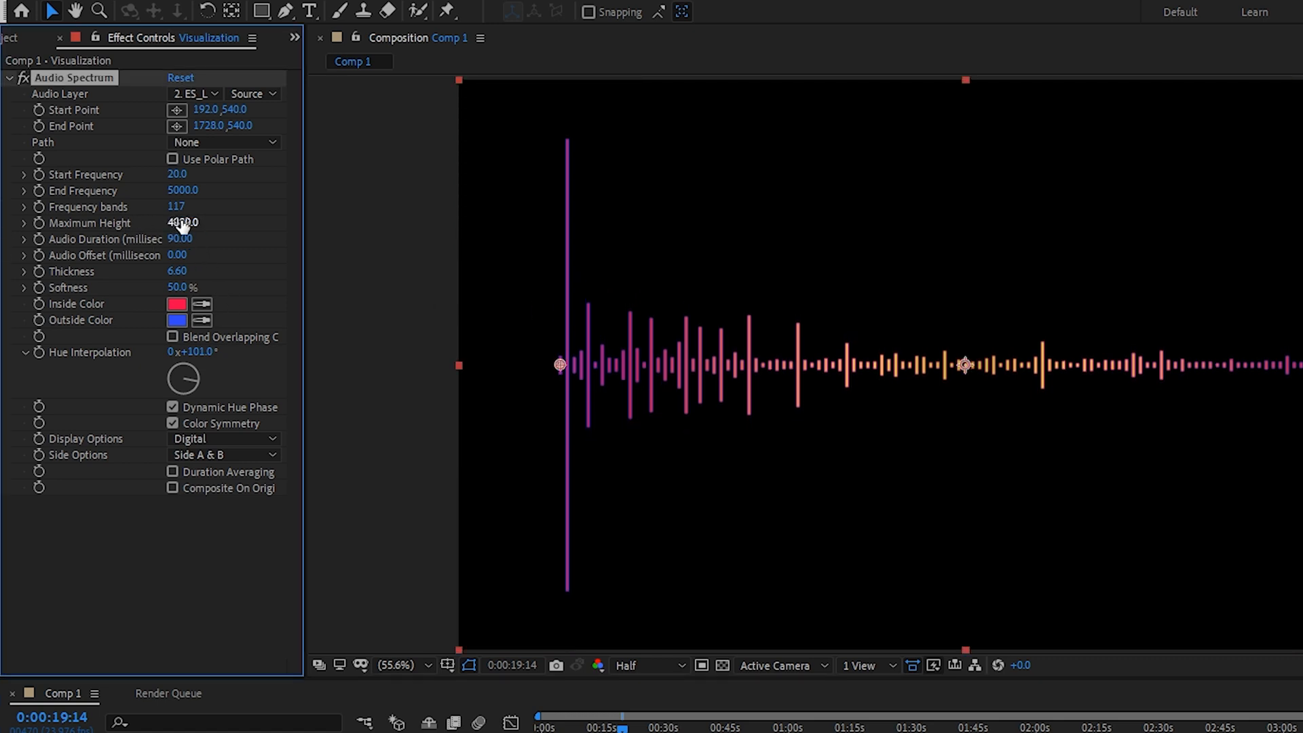
{"action": "left_click_drag", "start_coordinate": [183, 225], "coordinate": [74, 231]}
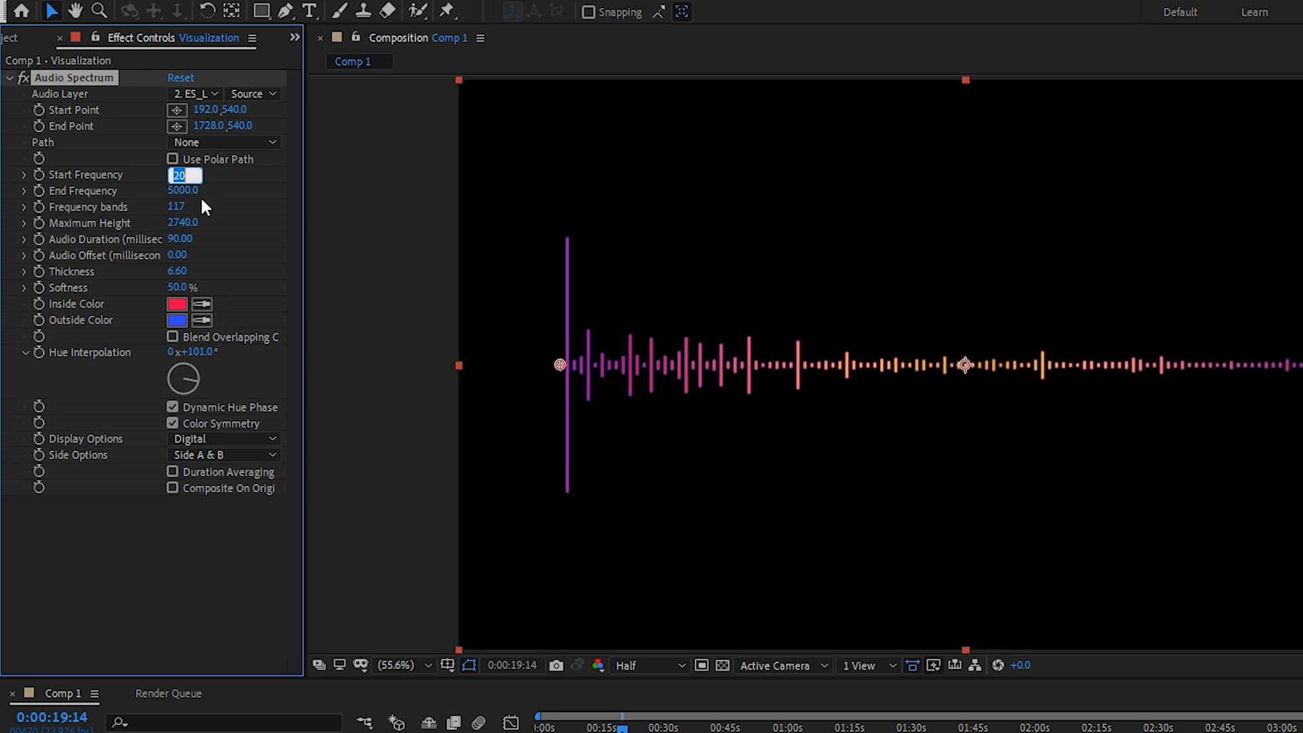
{"action": "left_click", "coordinate": [185, 177]}
{"action": "type", "text": "5"}
{"action": "key", "text": "Return"}
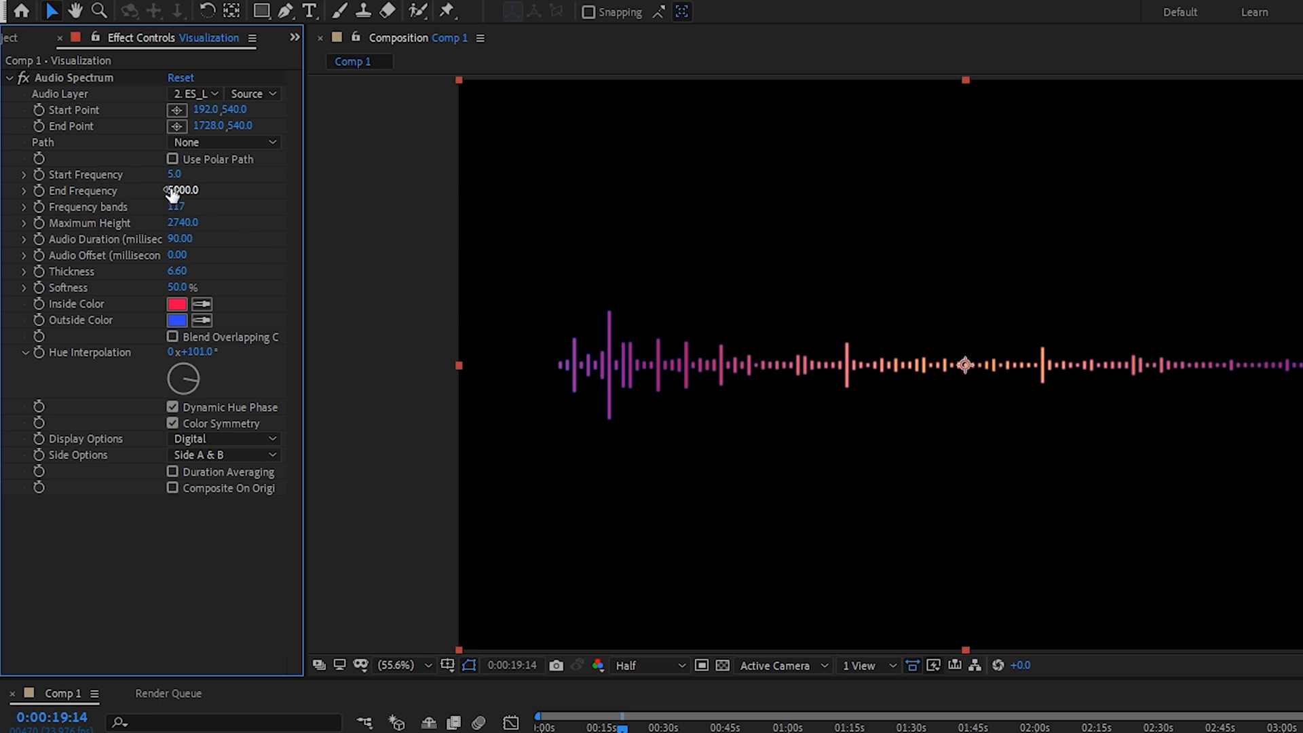
{"action": "left_click", "coordinate": [182, 191]}
{"action": "type", "text": "450"}
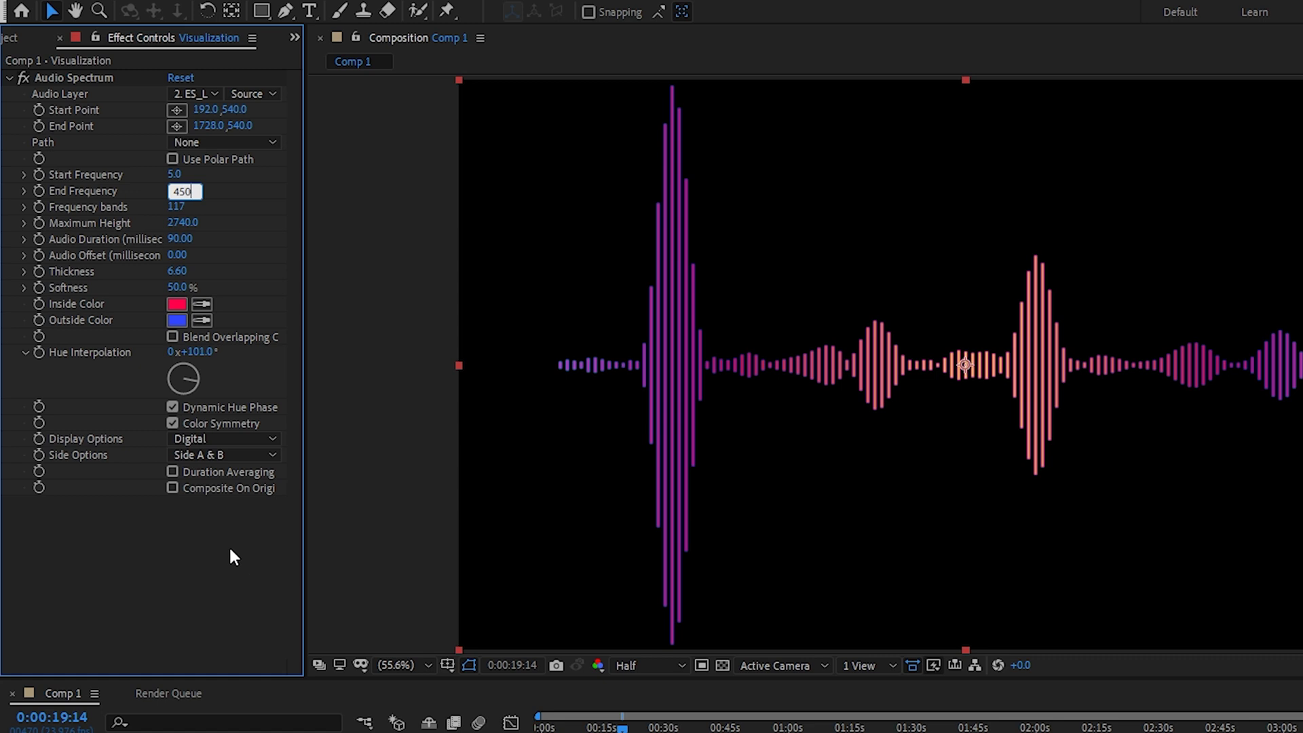
{"action": "key", "text": "Return"}
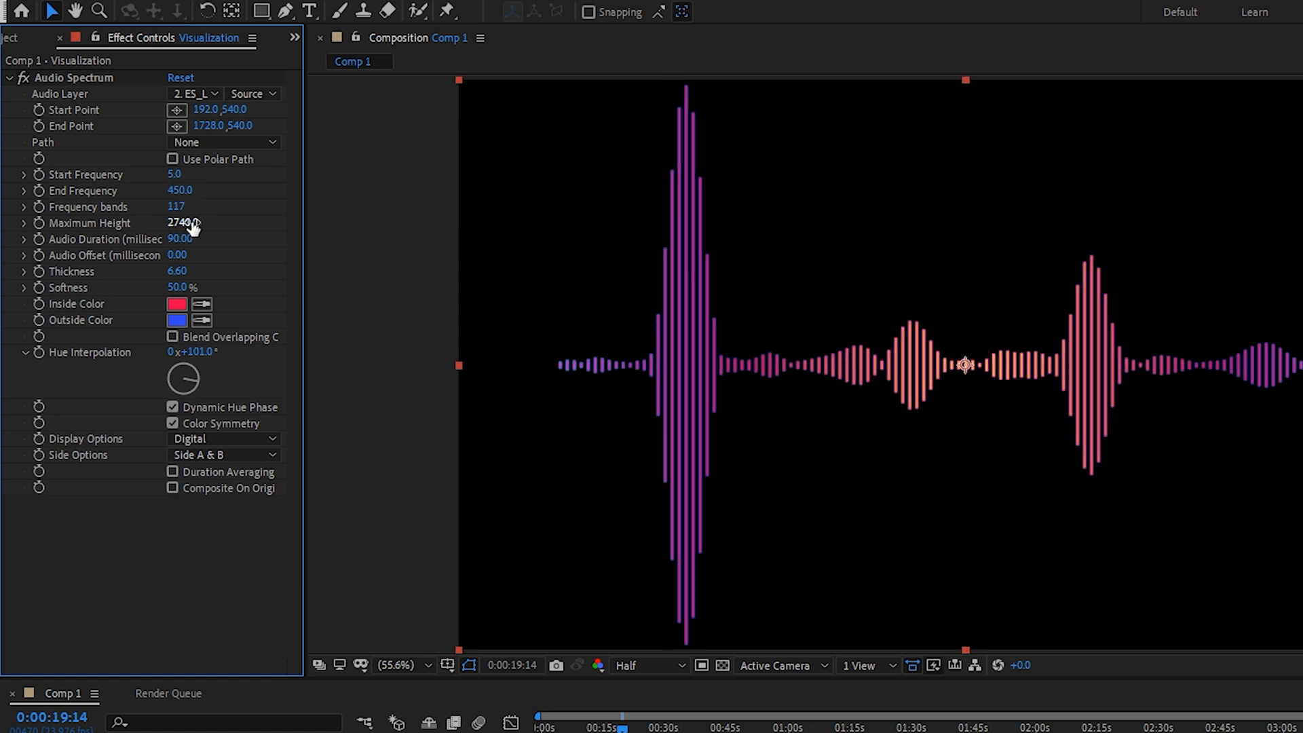
Settle on Maximum Height 1750 with frequency range 2 to 1000, then deselect the layer.
{"action": "left_click_drag", "start_coordinate": [188, 222], "coordinate": [102, 227]}
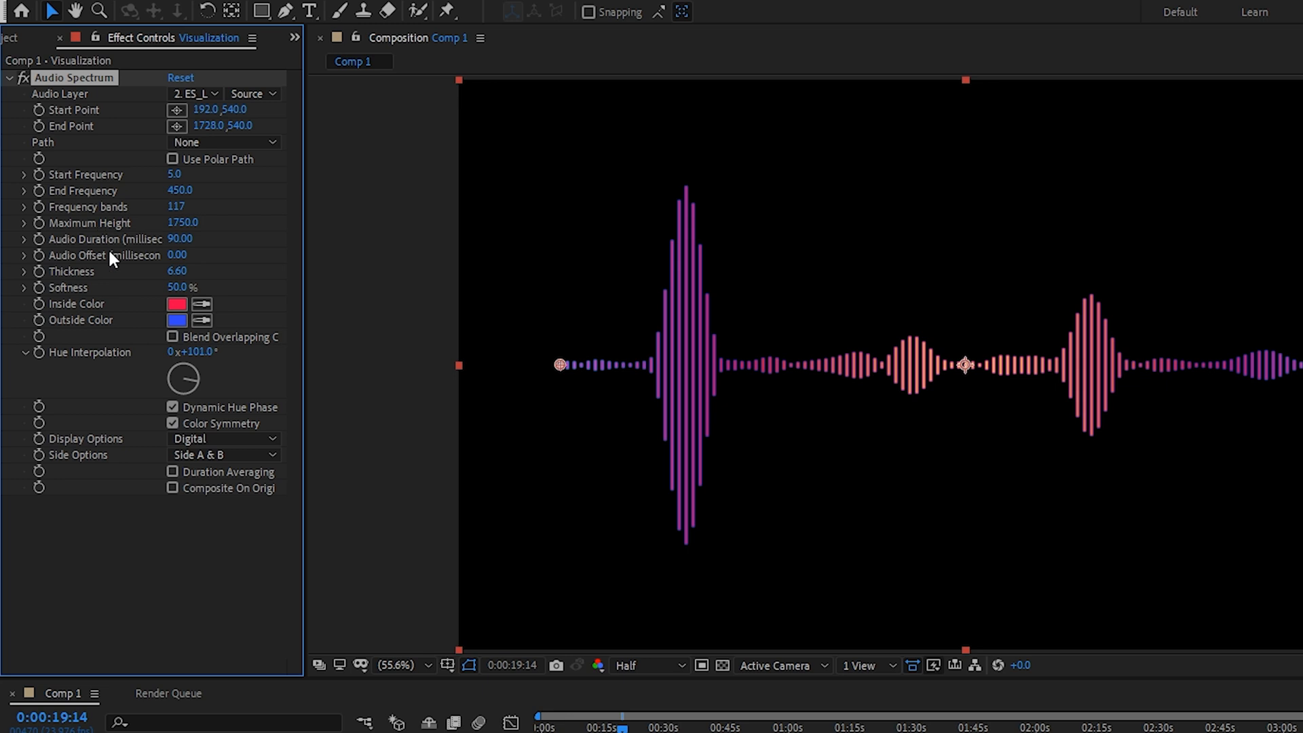
{"action": "key", "text": "Tab"}
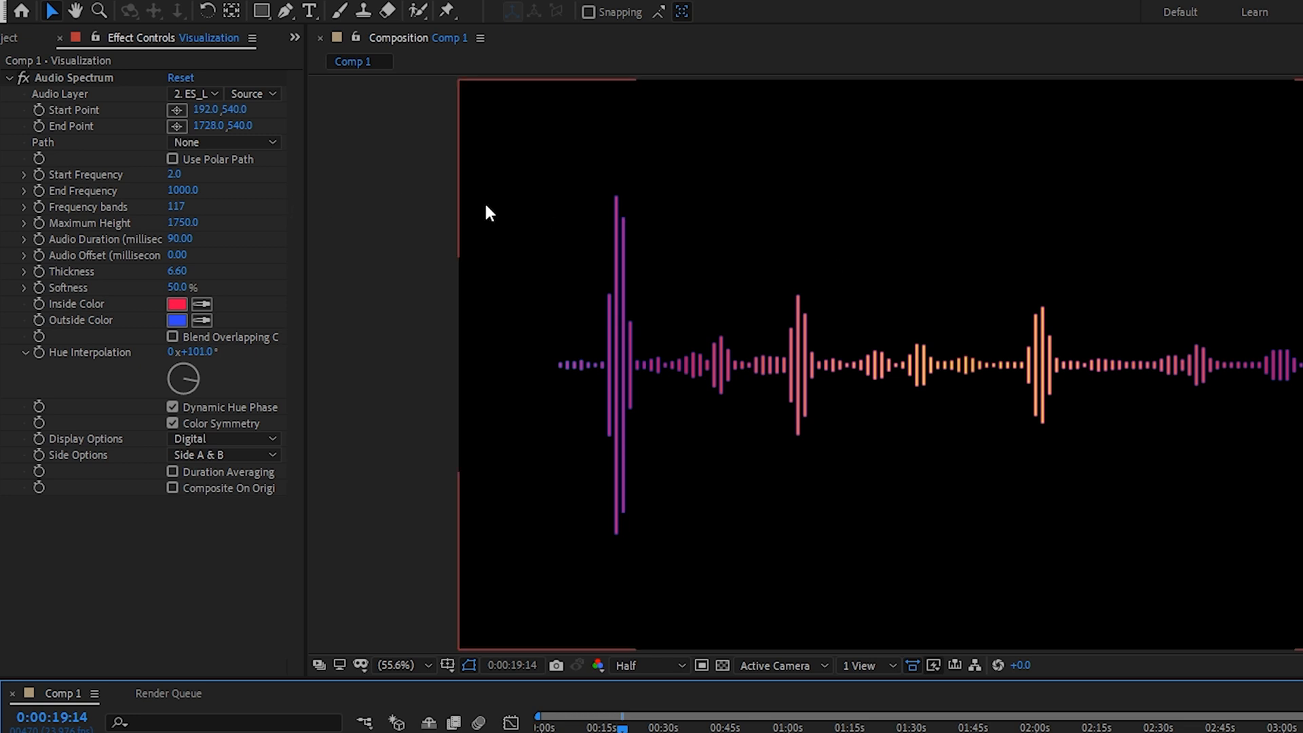
{"action": "key", "text": "F2"}
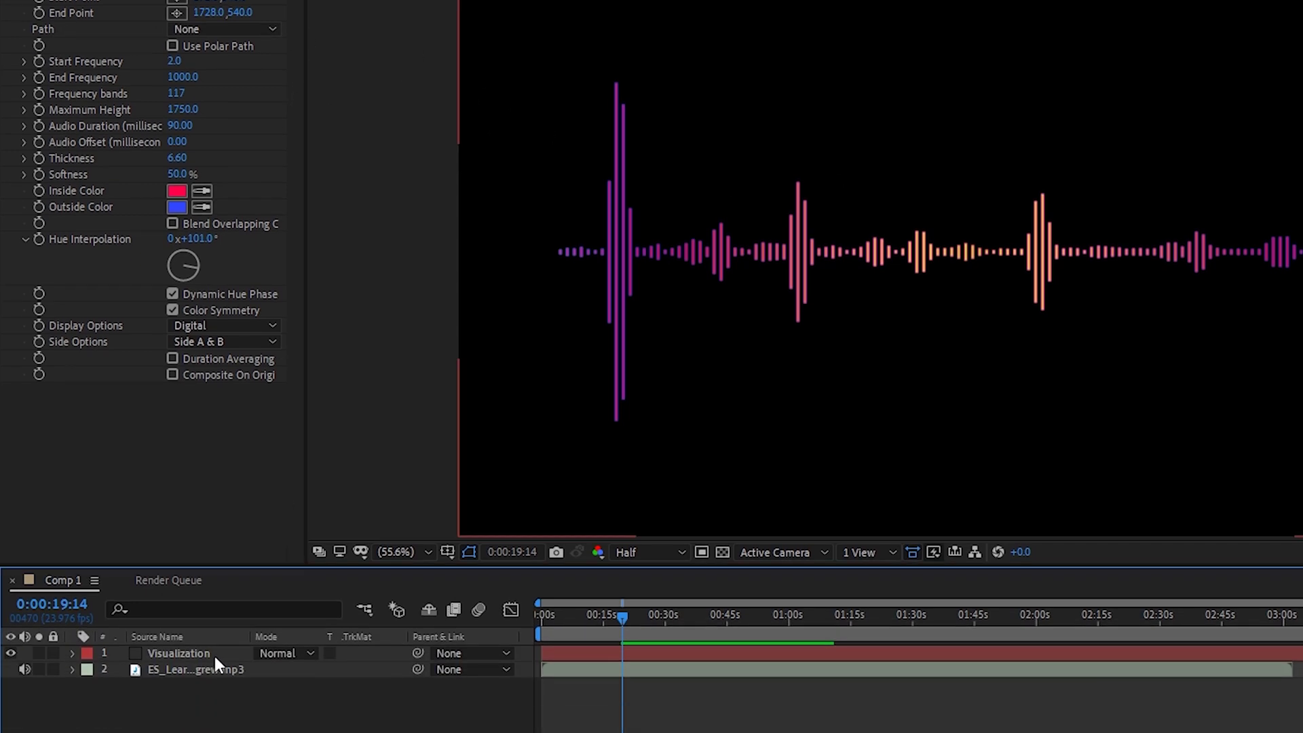
Draw a circular ellipse mask centred on the Visualization layer.
{"action": "left_click", "coordinate": [203, 604]}
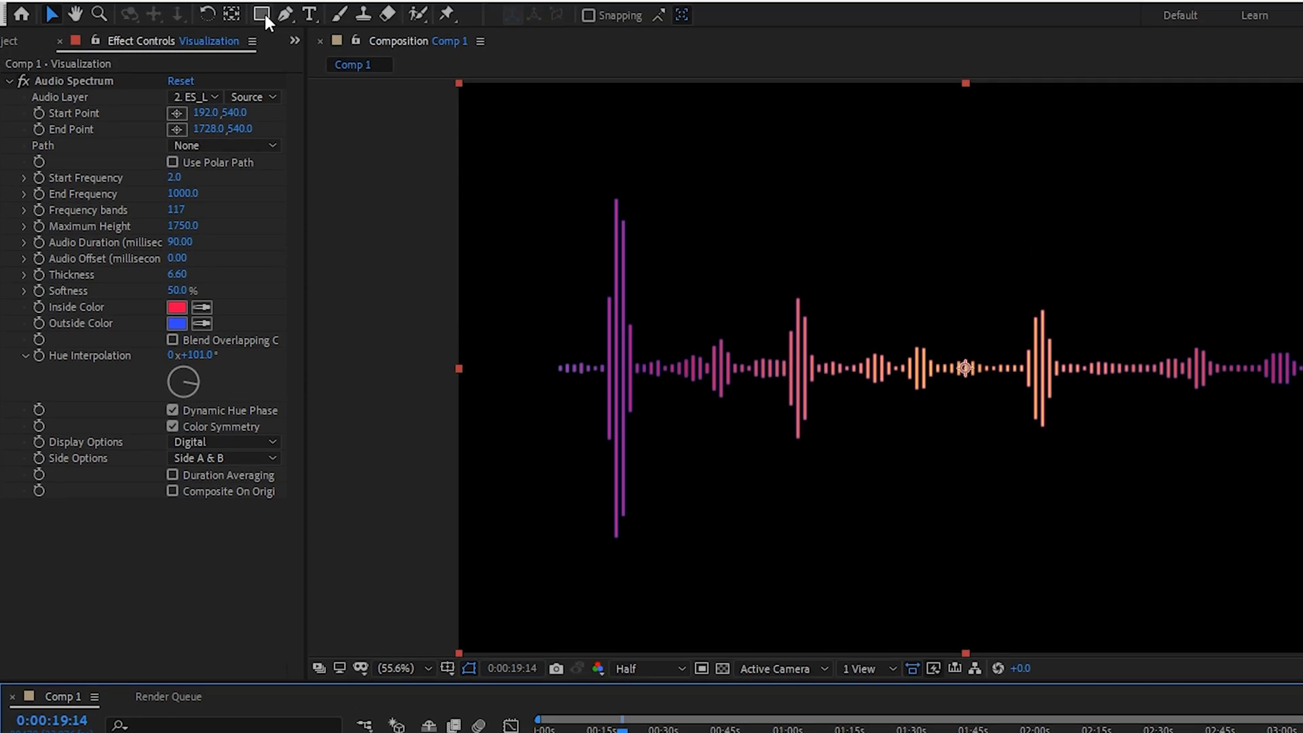
{"action": "left_click", "coordinate": [264, 34]}
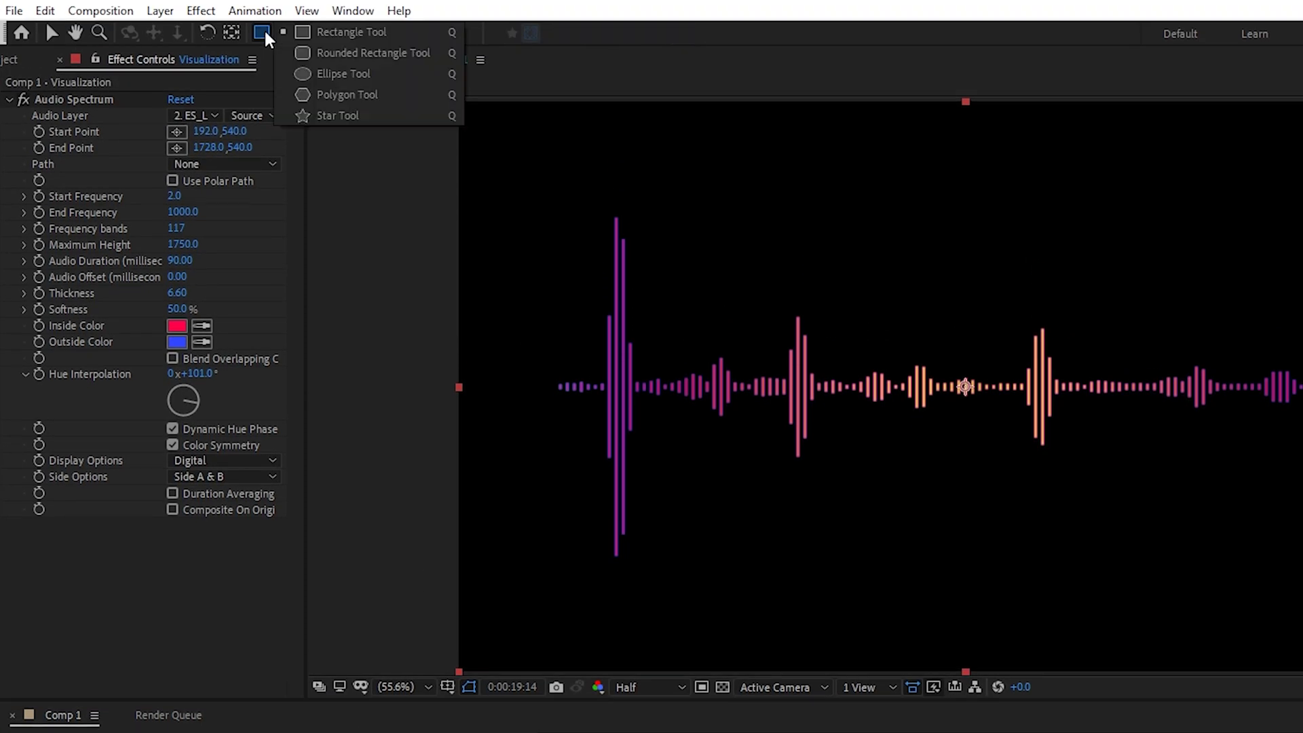
{"action": "left_click", "coordinate": [343, 73]}
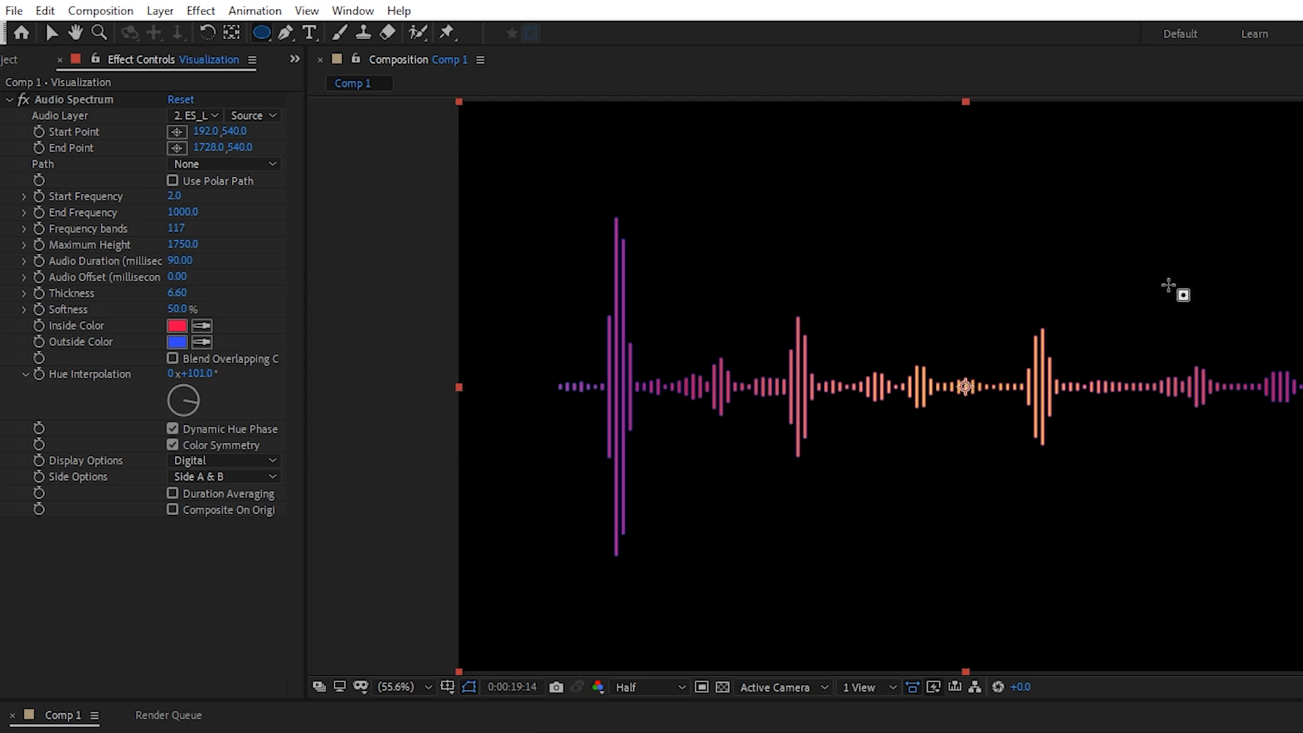
{"action": "mouse_move", "coordinate": [1167, 191]}
{"action": "left_mouse_down"}
{"action": "mouse_move", "coordinate": [748, 453]}
{"action": "mouse_move", "coordinate": [779, 444]}
{"action": "left_mouse_up"}
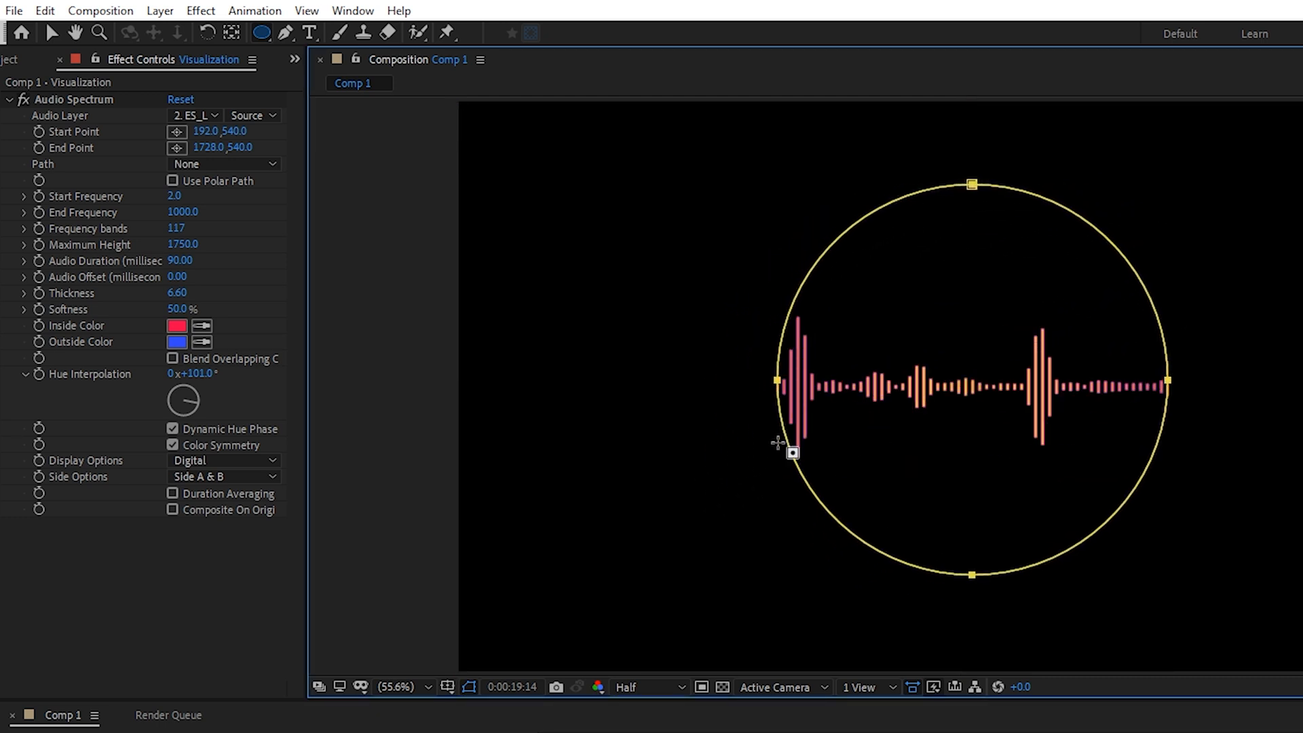
Set the Audio Spectrum Path to Mask 1 so the bars wrap around the circle.
{"action": "left_click", "coordinate": [231, 163]}
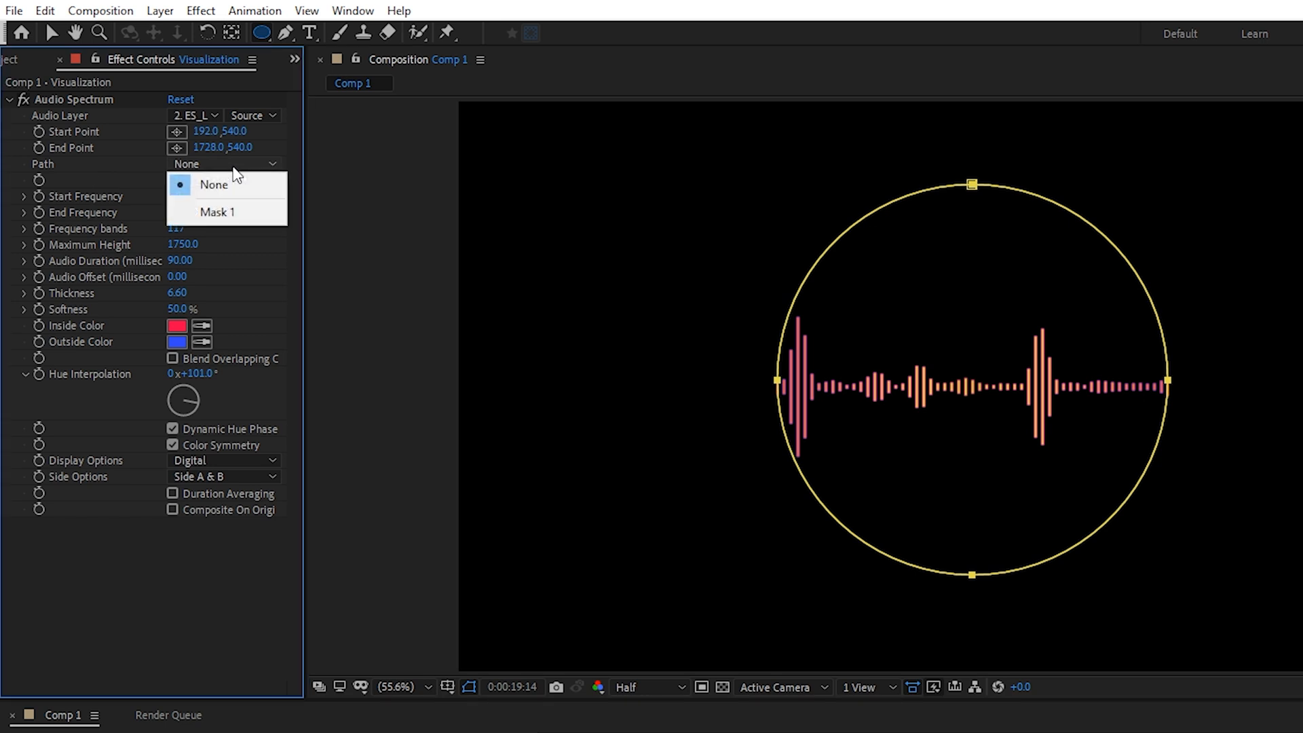
{"action": "left_click", "coordinate": [218, 211]}
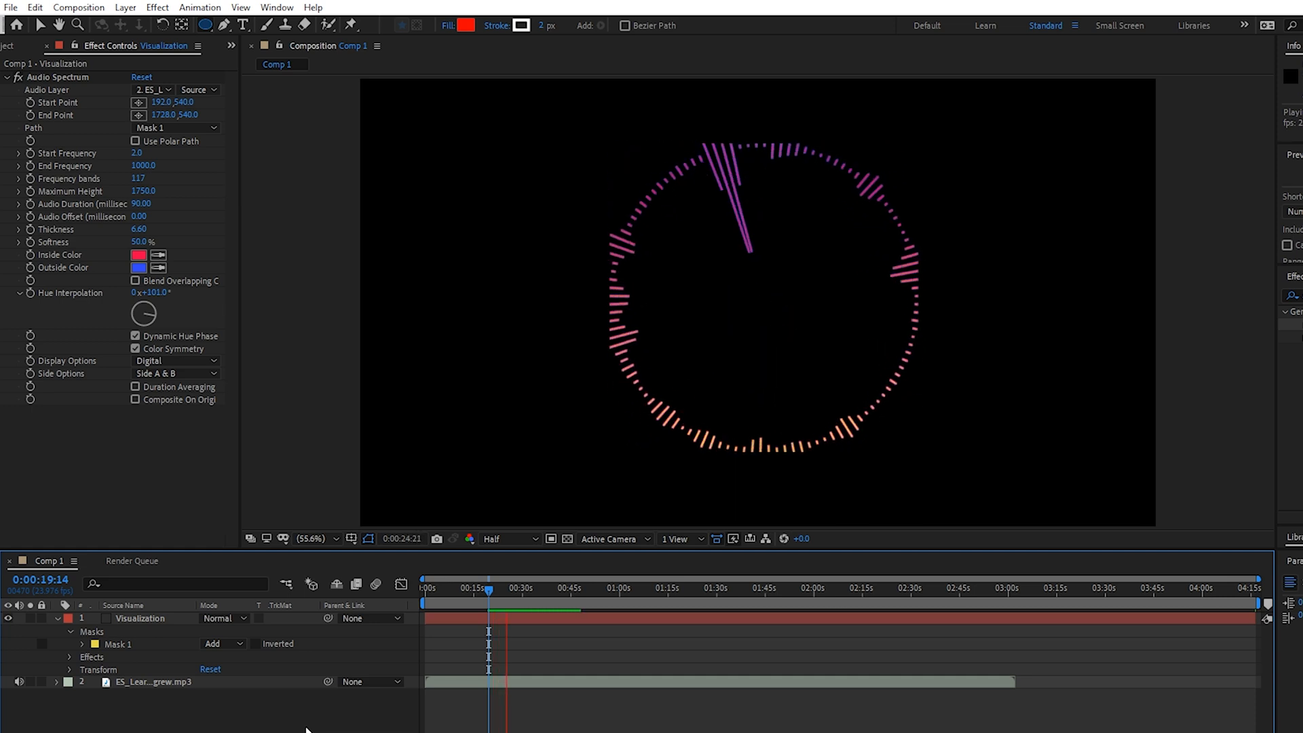
Reveal Mask 1 in the timeline and scrub Mask Expansion up to about 113 pixels.
{"action": "left_click", "coordinate": [69, 631]}
{"action": "left_click", "coordinate": [40, 24]}
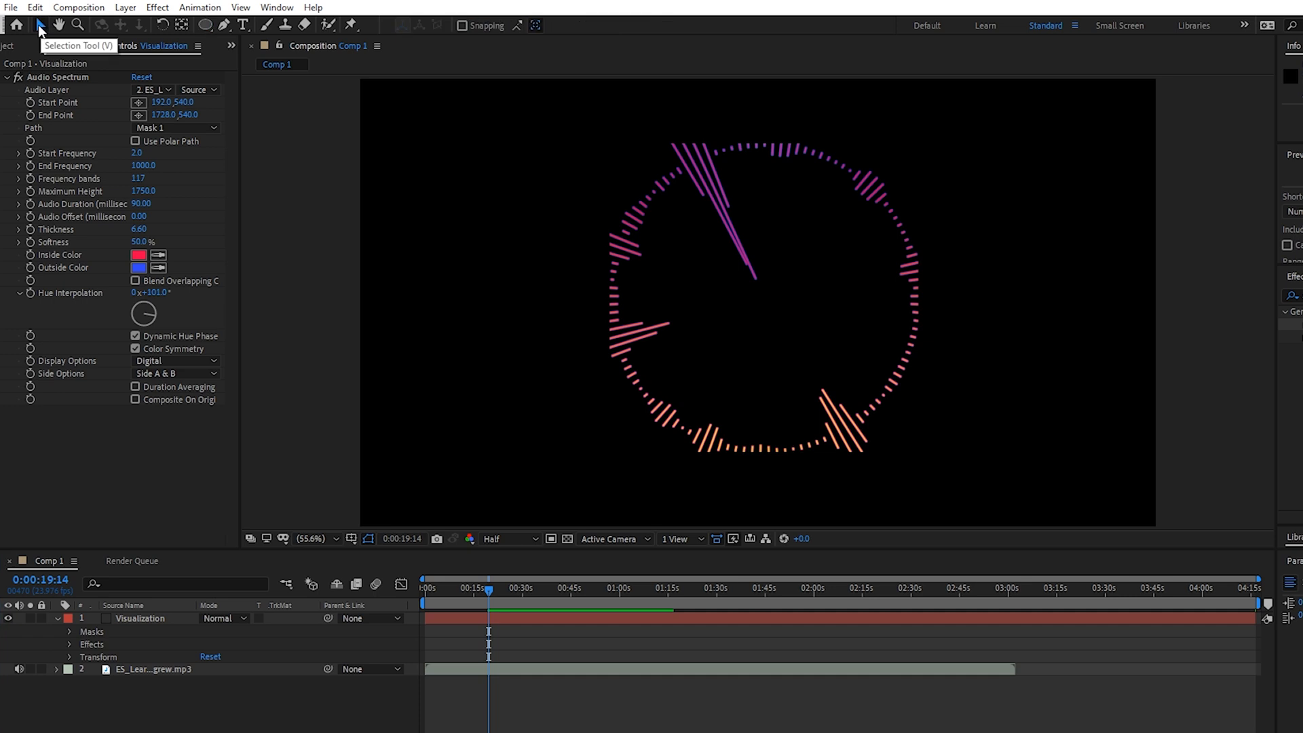
{"action": "left_click", "coordinate": [673, 143]}
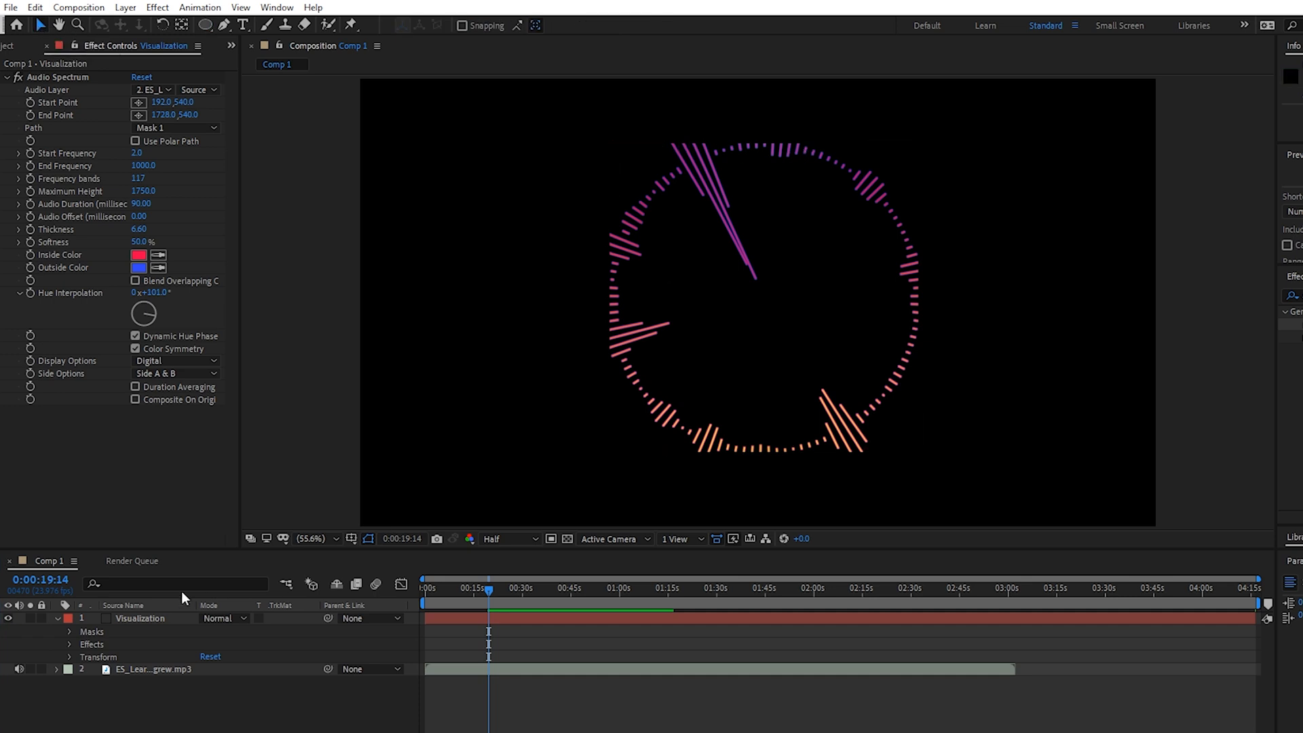
{"action": "left_click", "coordinate": [70, 631]}
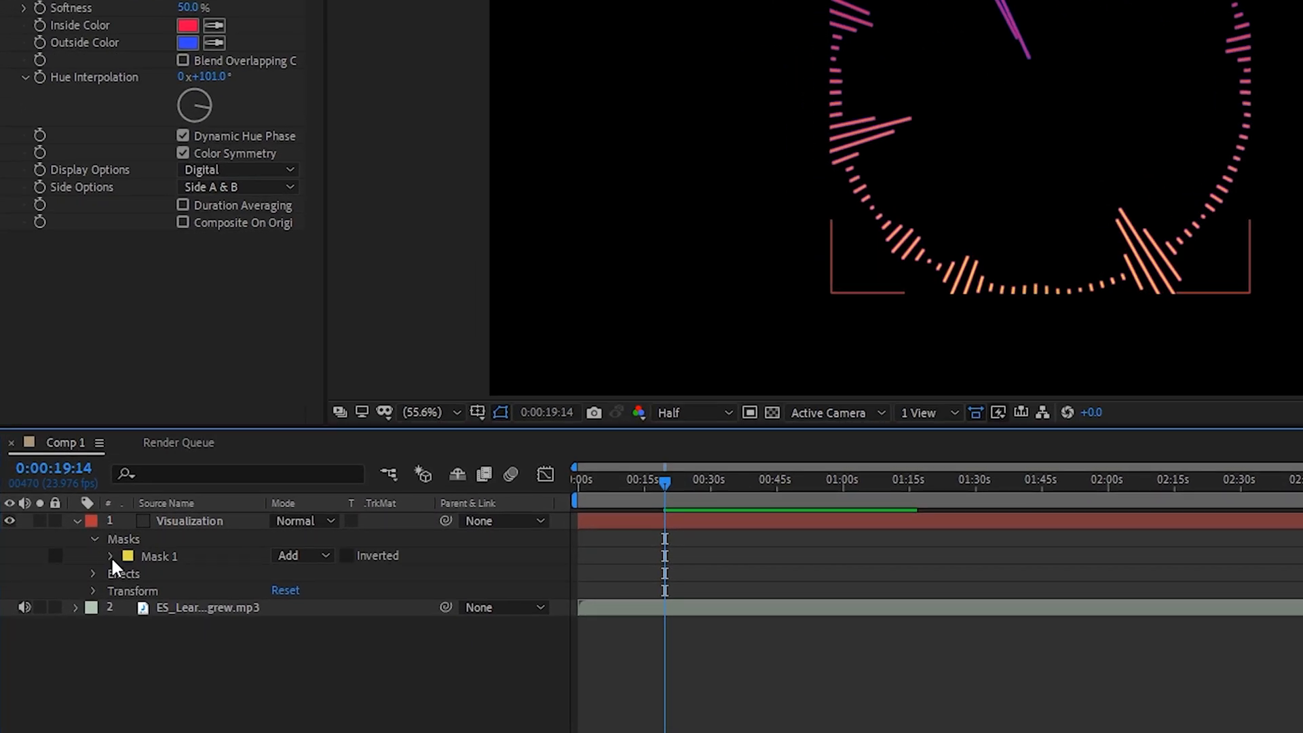
{"action": "left_click", "coordinate": [111, 556]}
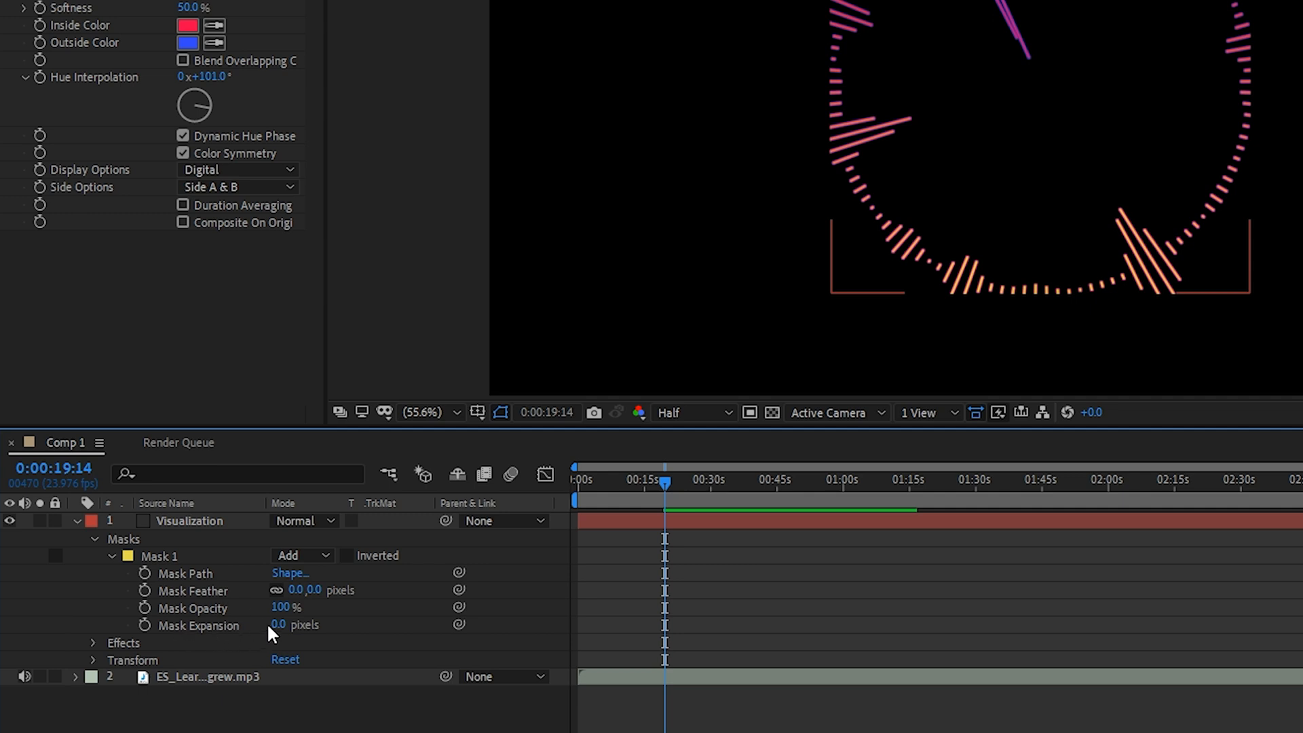
{"action": "left_click_drag", "start_coordinate": [277, 626], "coordinate": [341, 625]}
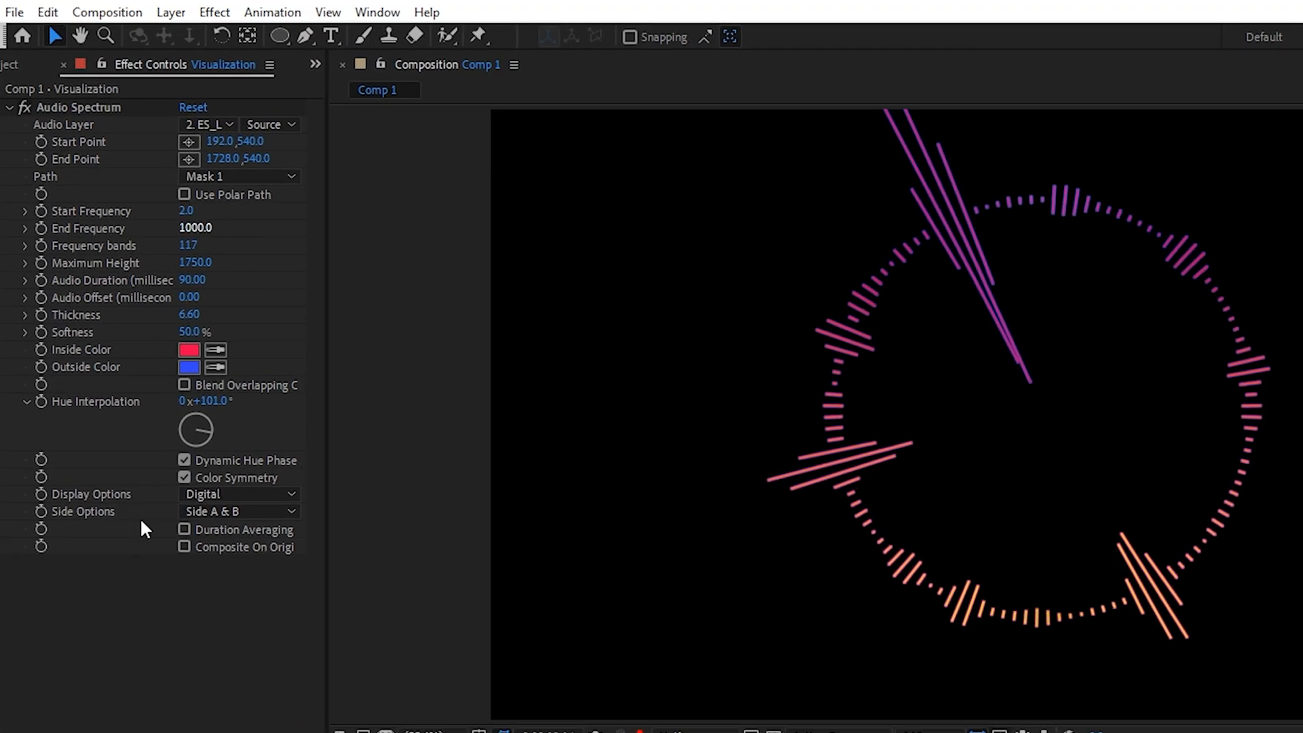
Set Side Options to Side B so bars point outward, then preview the ring visualizer.
{"action": "left_click", "coordinate": [214, 511]}
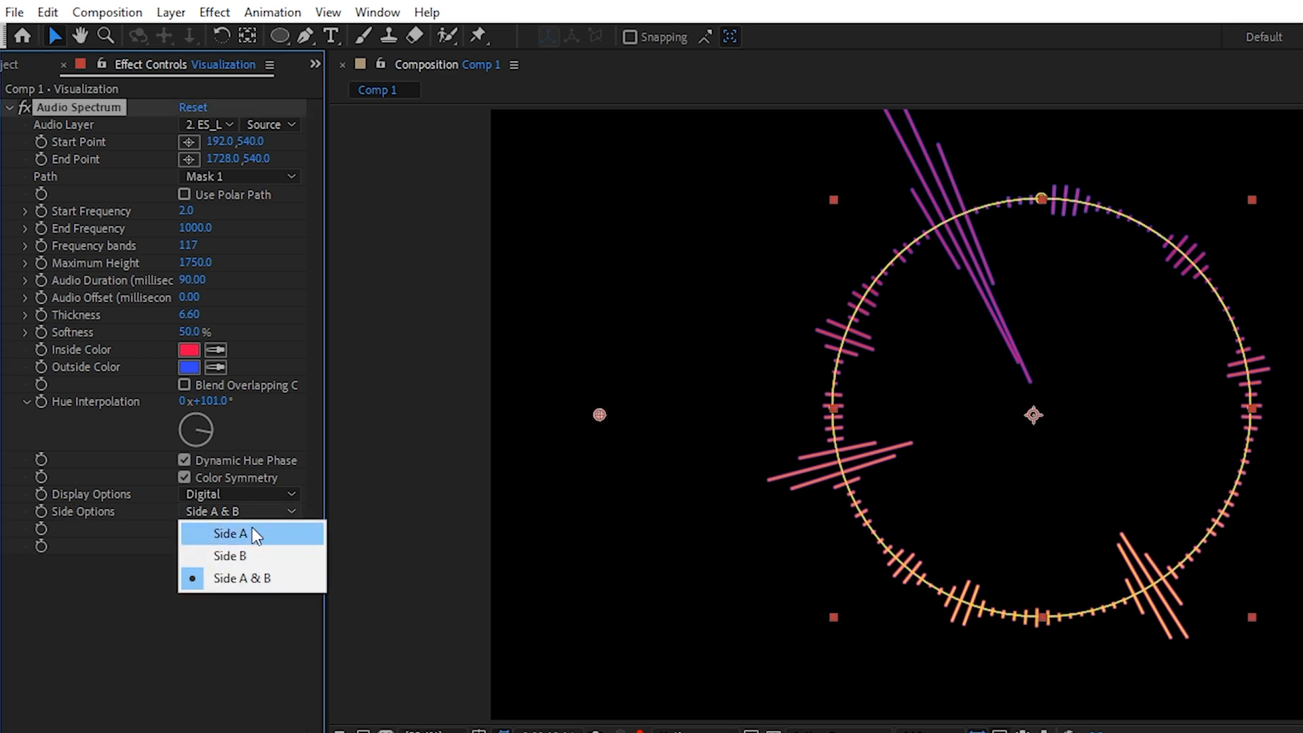
{"action": "left_click", "coordinate": [234, 535]}
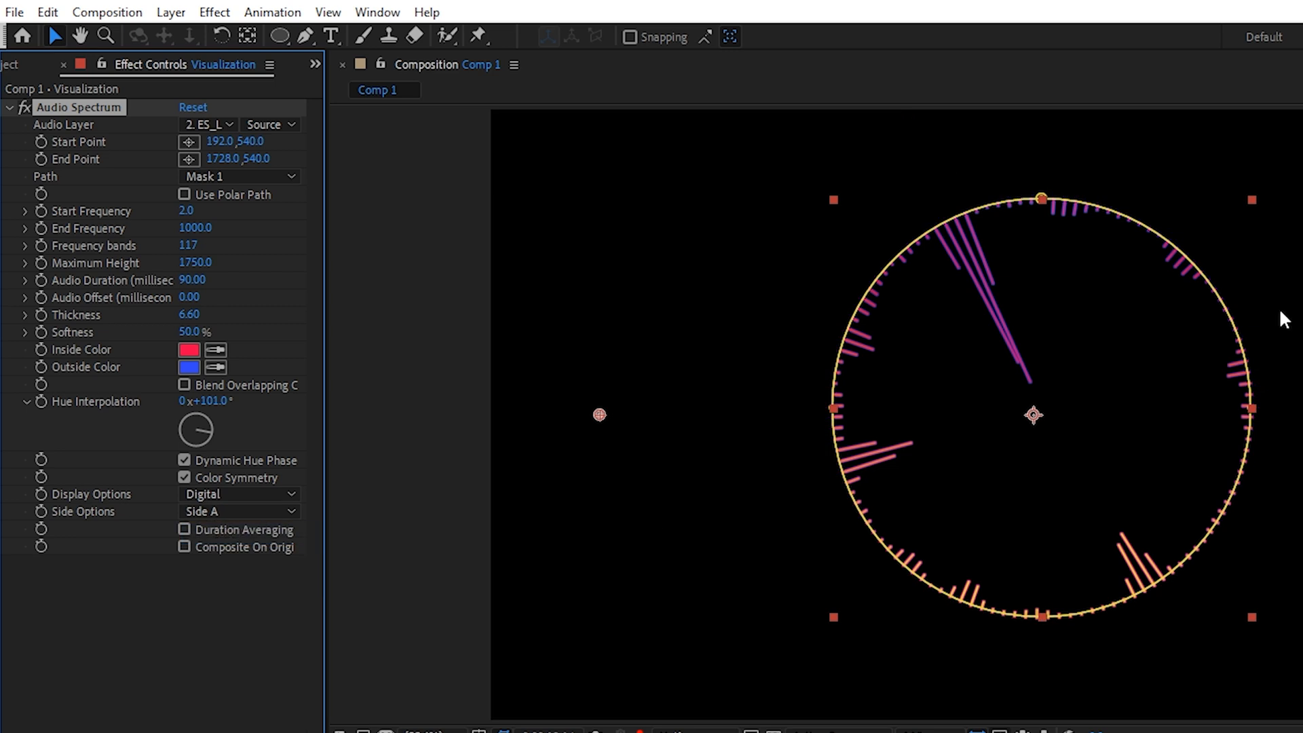
{"action": "left_click", "coordinate": [239, 512]}
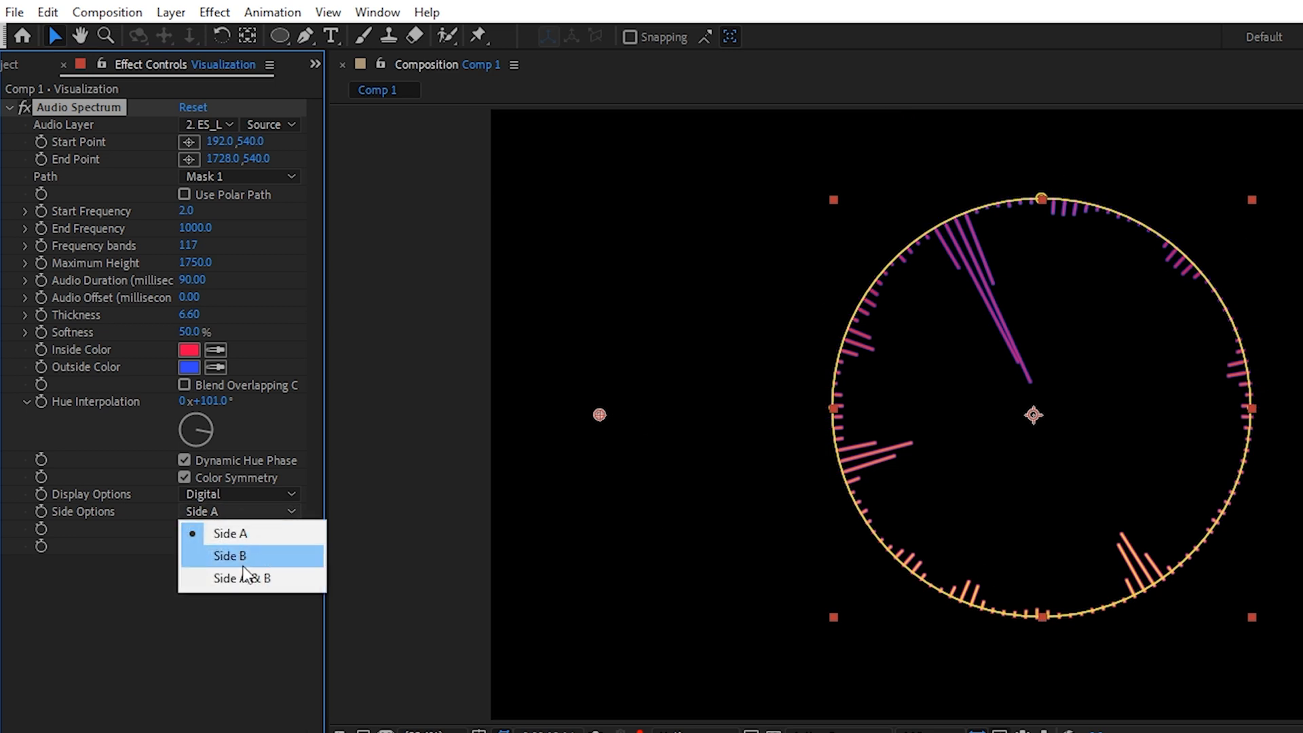
{"action": "left_click", "coordinate": [234, 556]}
{"action": "key", "text": "space"}
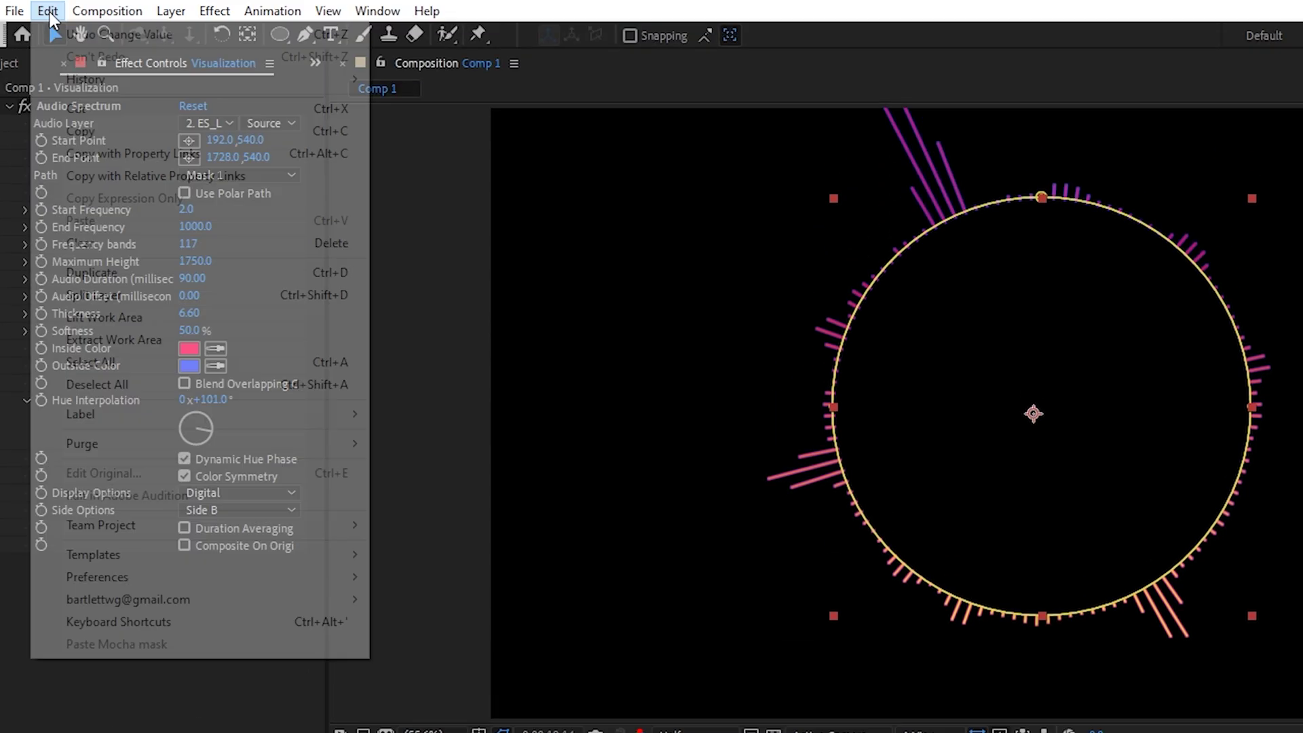
Duplicate the Visualization layer, scale the copy to 50% and set Side Options to Side A.
{"action": "left_click", "coordinate": [48, 10]}
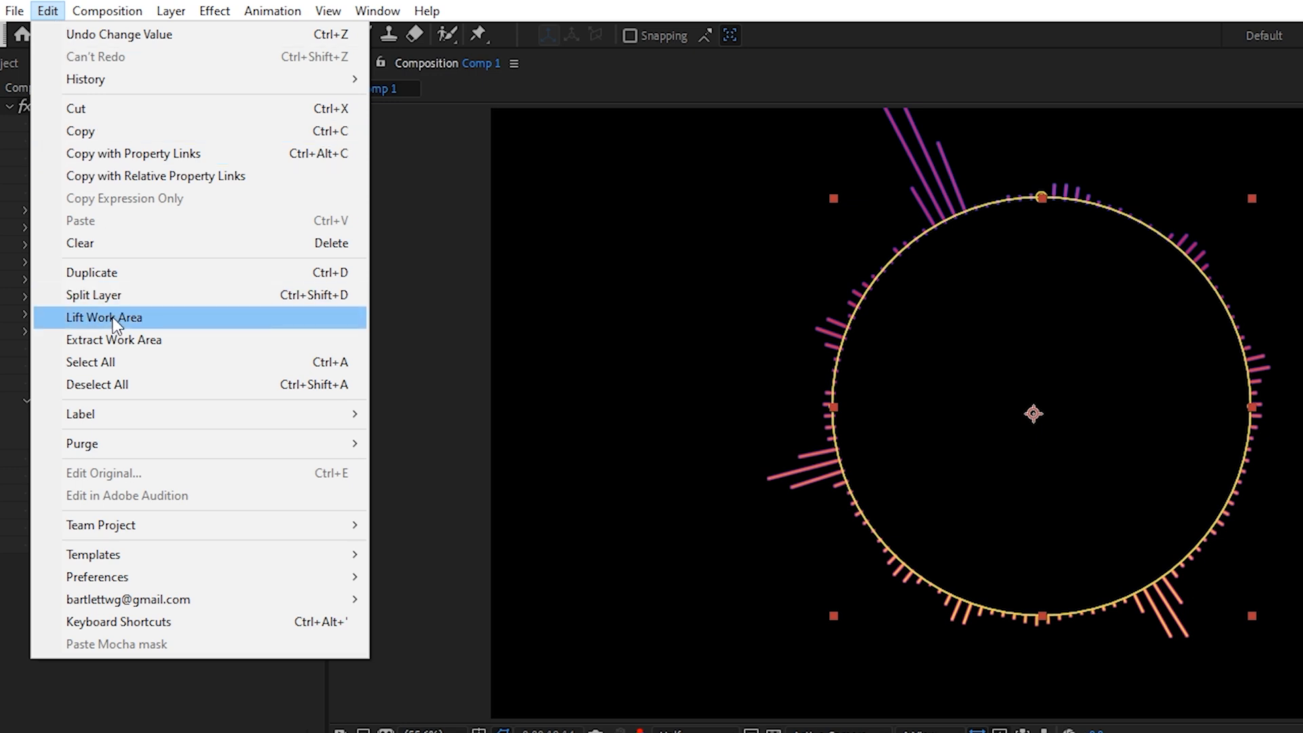
{"action": "left_click", "coordinate": [105, 274]}
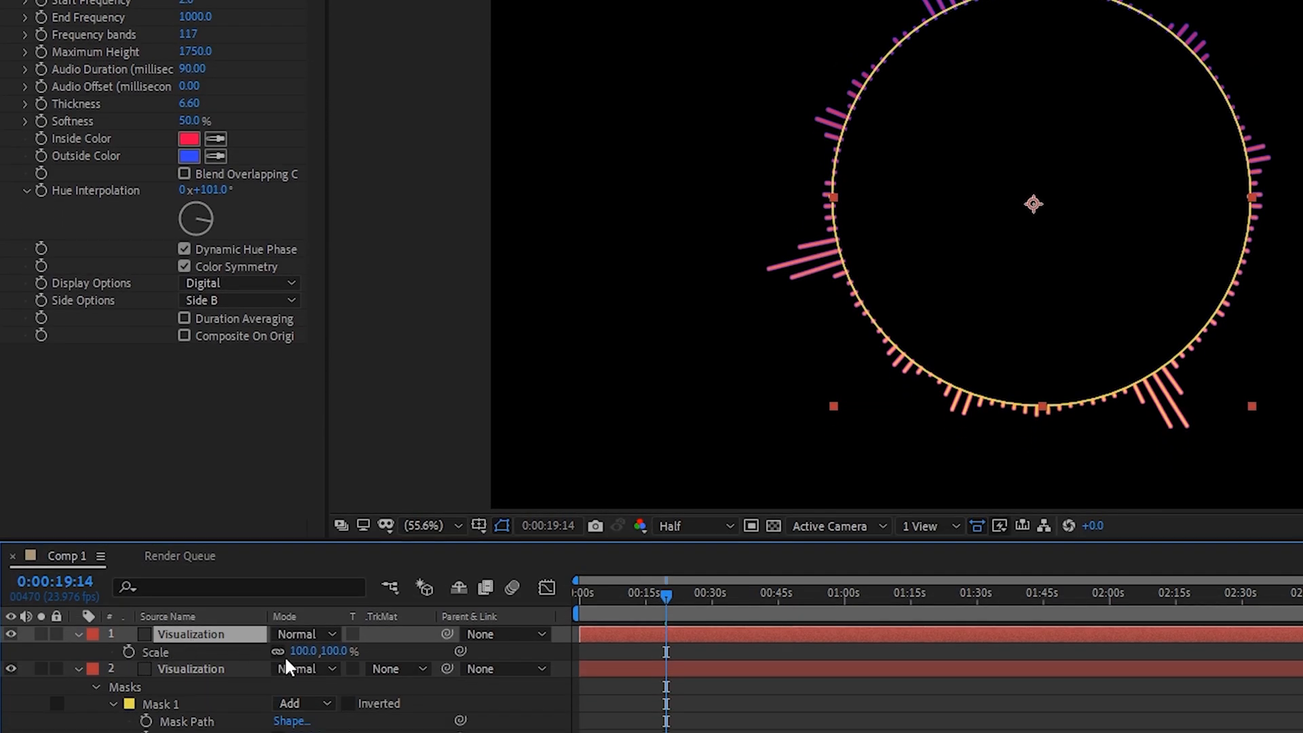
{"action": "left_click", "coordinate": [303, 650]}
{"action": "type", "text": "50"}
{"action": "key", "text": "Return"}
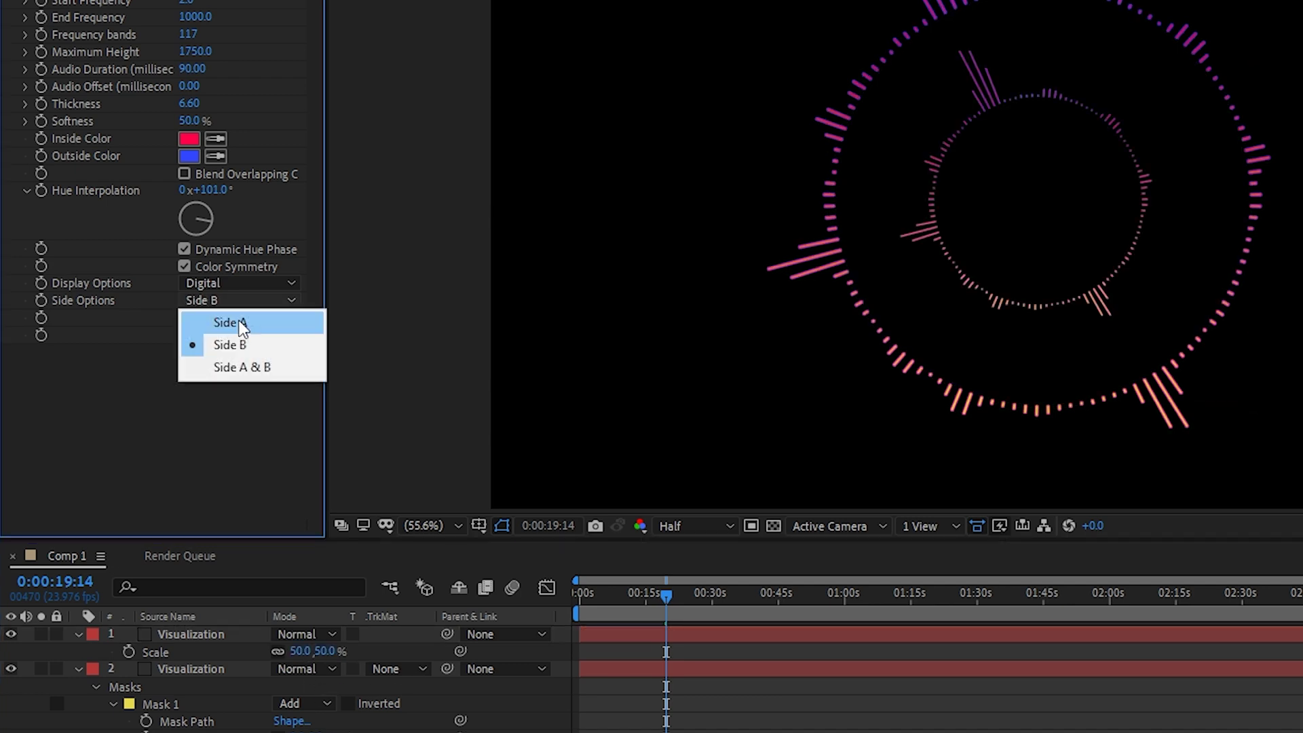
{"action": "left_click", "coordinate": [243, 324]}
{"action": "left_click", "coordinate": [194, 634]}
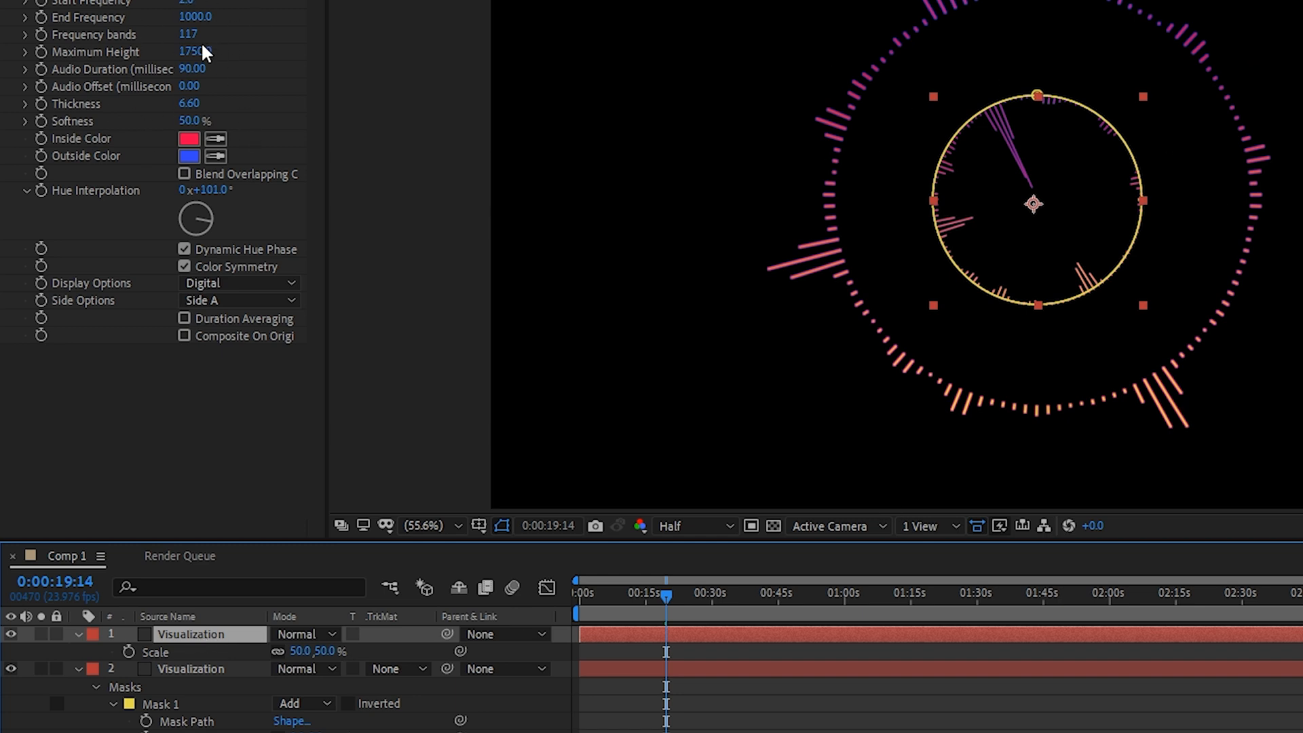
{"action": "type", "text": "25"}
Confirm 25 frequency bands and set Display Options to Analog lines.
{"action": "key", "text": "Return"}
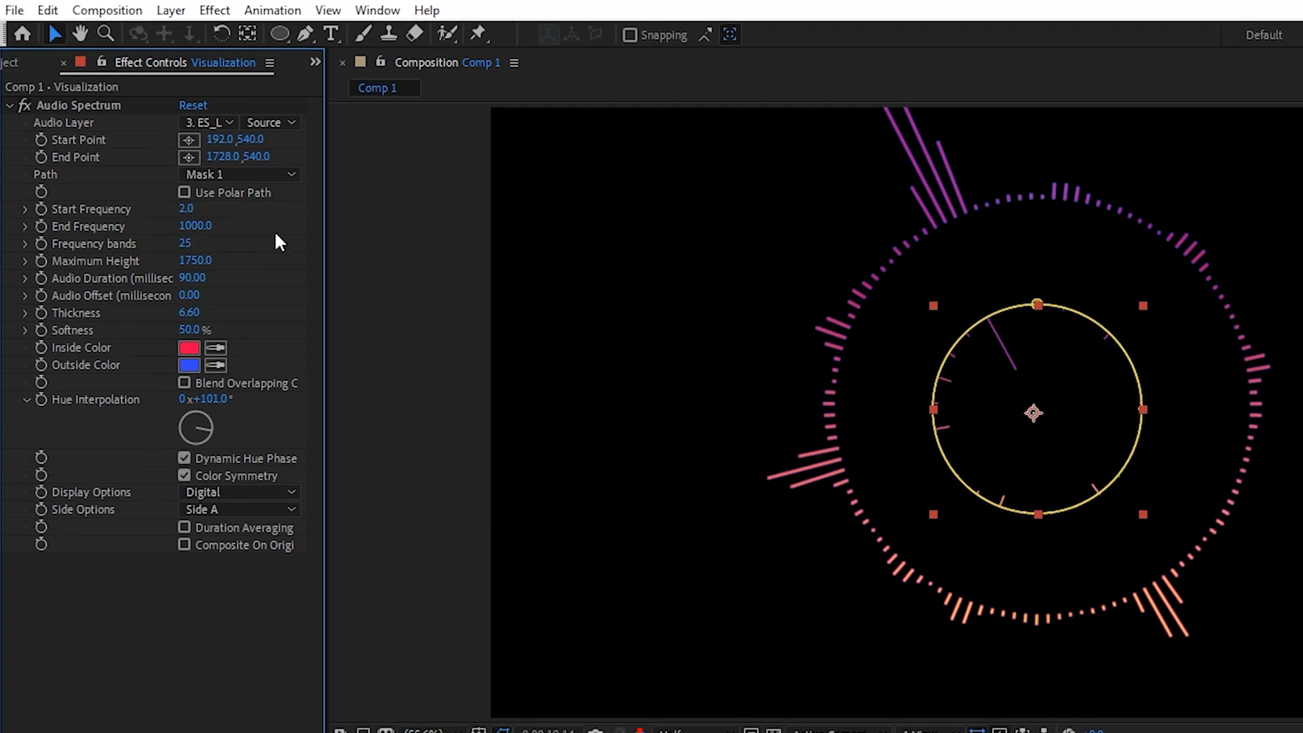
{"action": "left_click", "coordinate": [241, 492]}
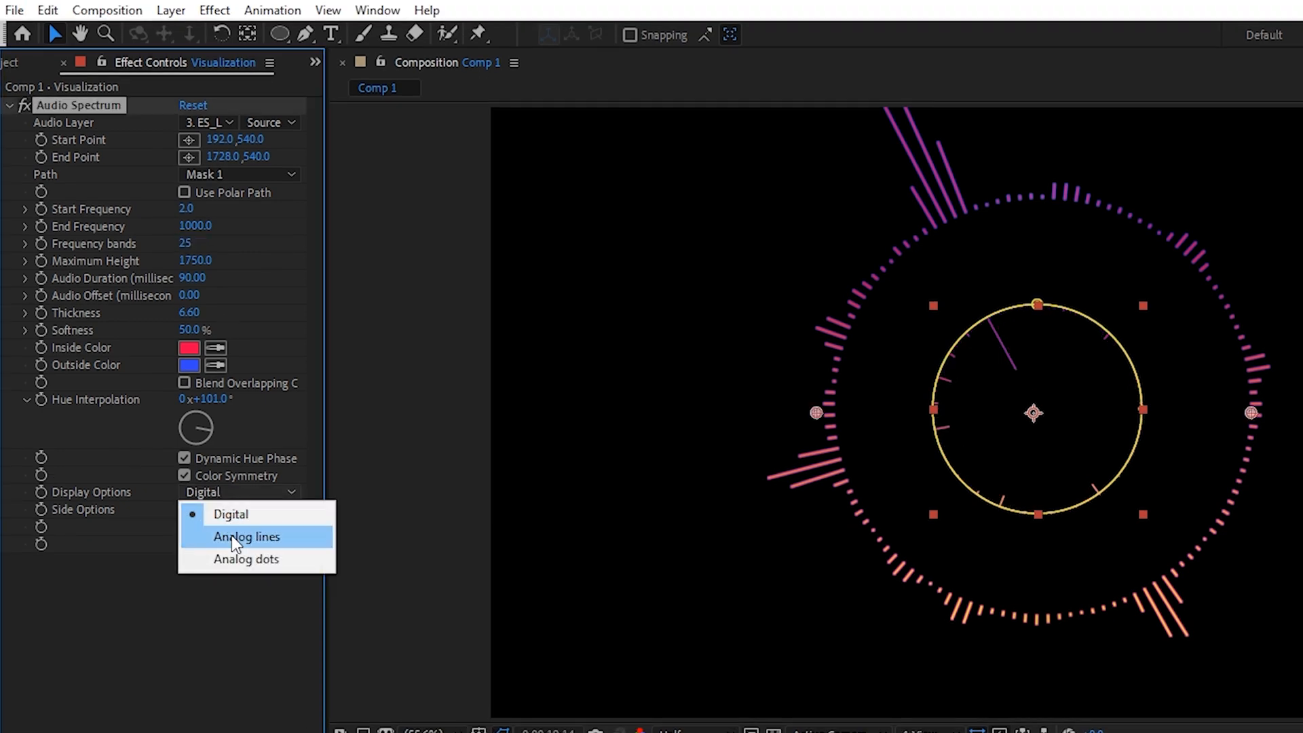
{"action": "left_click", "coordinate": [232, 535]}
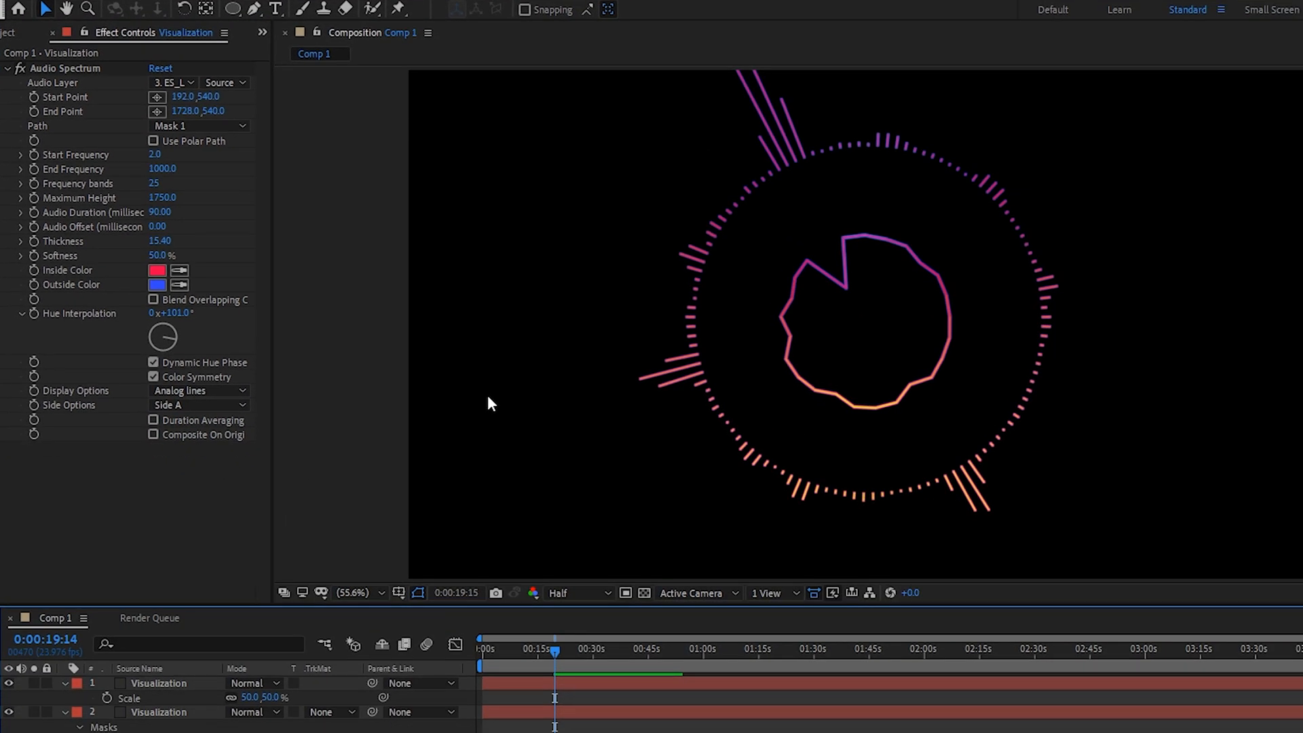